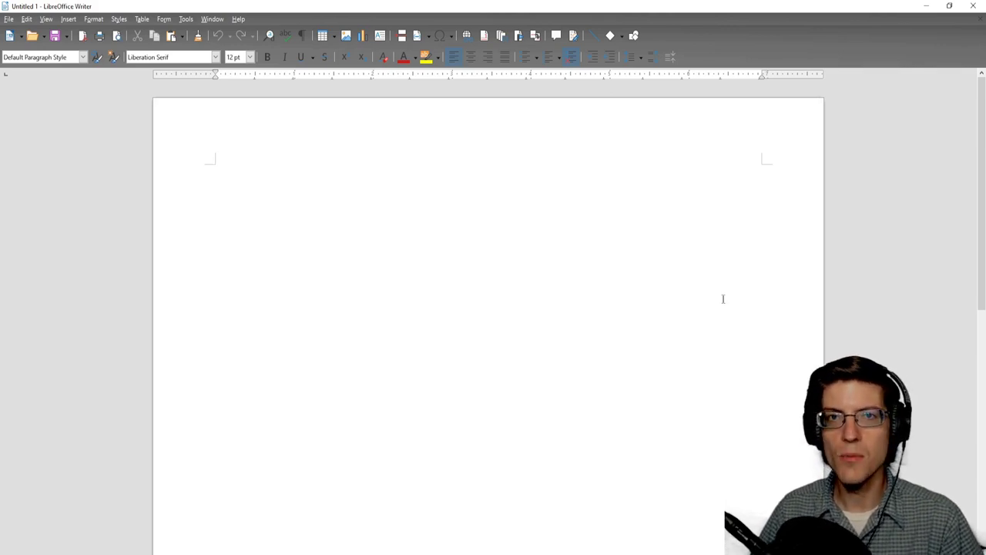
# Step: In Page Style, switch the Letter page to Landscape and set left, right and top margins to 0.25"
pyautogui.rightClick(409, 210)
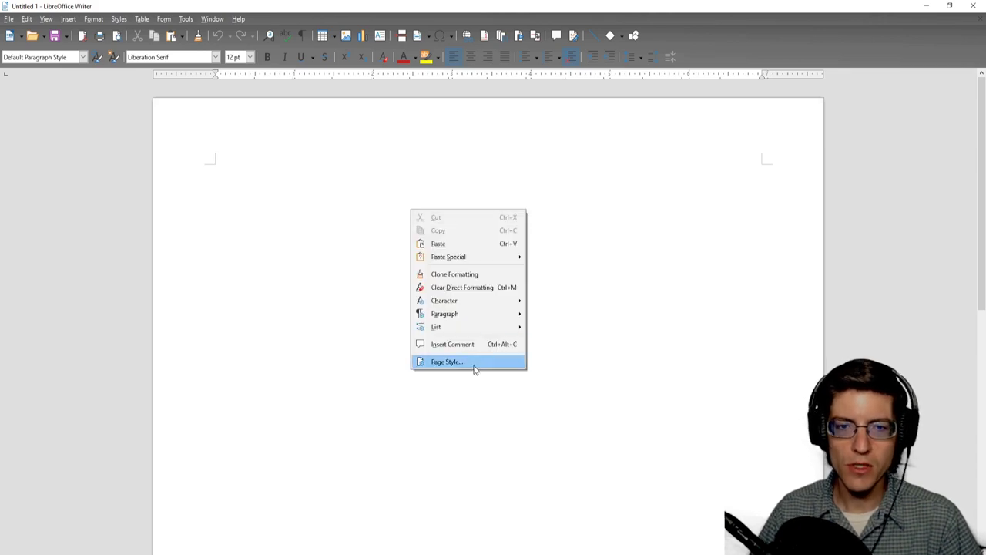
pyautogui.click(447, 362)
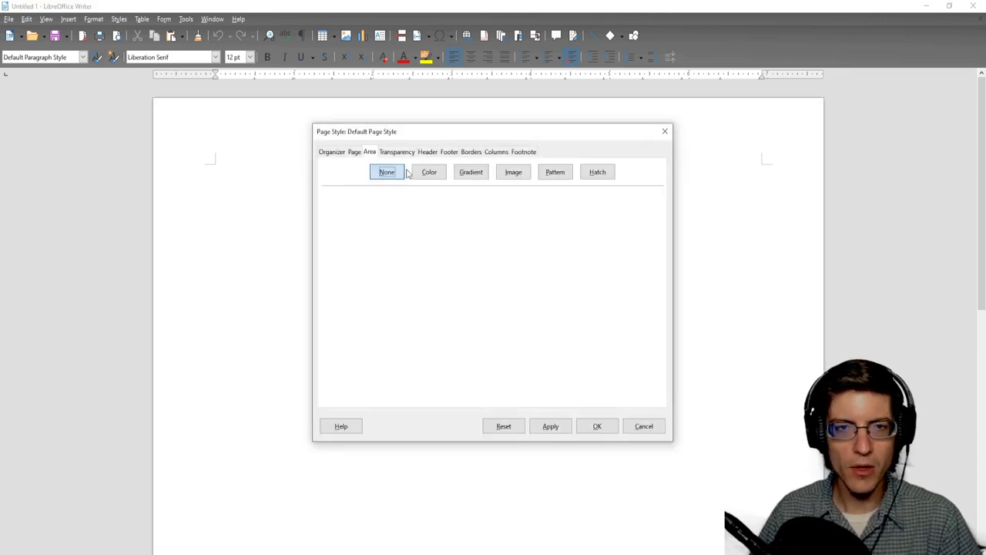
pyautogui.click(355, 152)
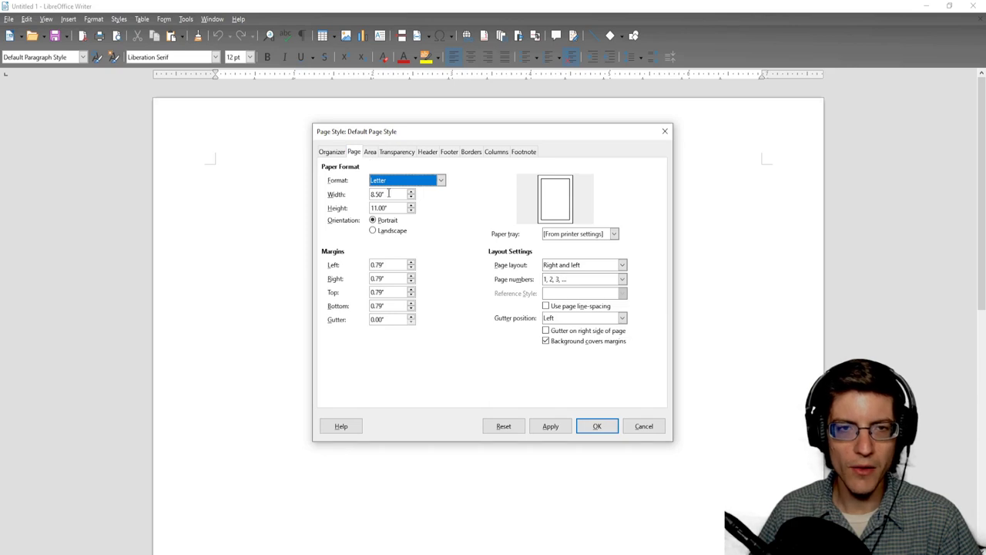
pyautogui.click(388, 194)
pyautogui.click(374, 231)
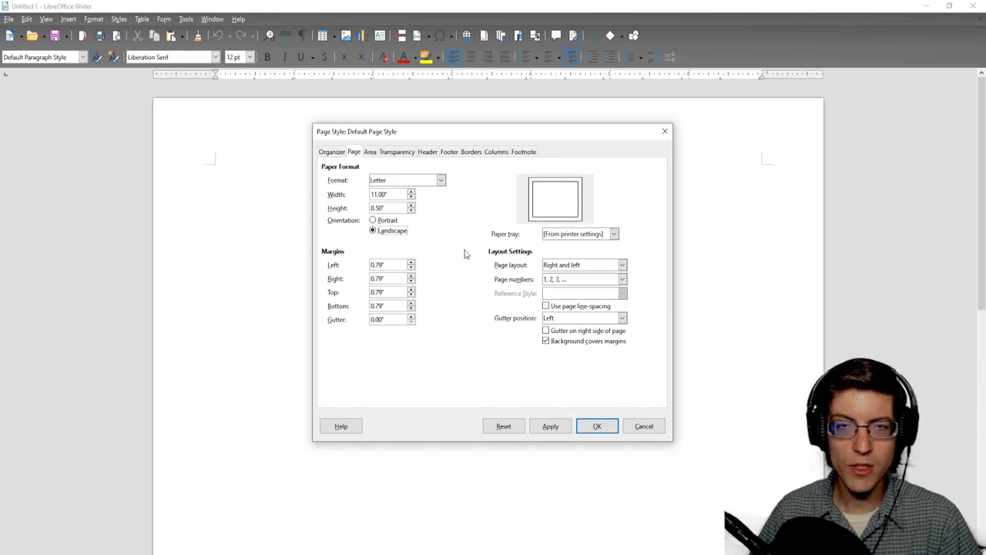
pyautogui.moveTo(393, 263); pyautogui.dragTo(340, 262)
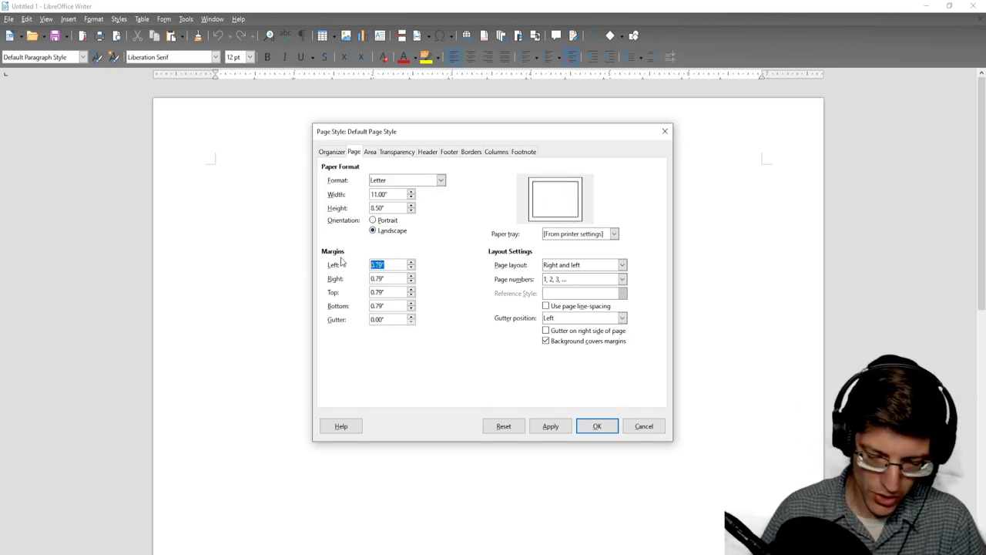
pyautogui.write('.25')
pyautogui.press('Tab')
pyautogui.write('.25')
pyautogui.press('Tab')
pyautogui.write('.25')
pyautogui.press('Tab')
# Step: Apply the page settings and insert a one-row, three-column table
pyautogui.write('.')
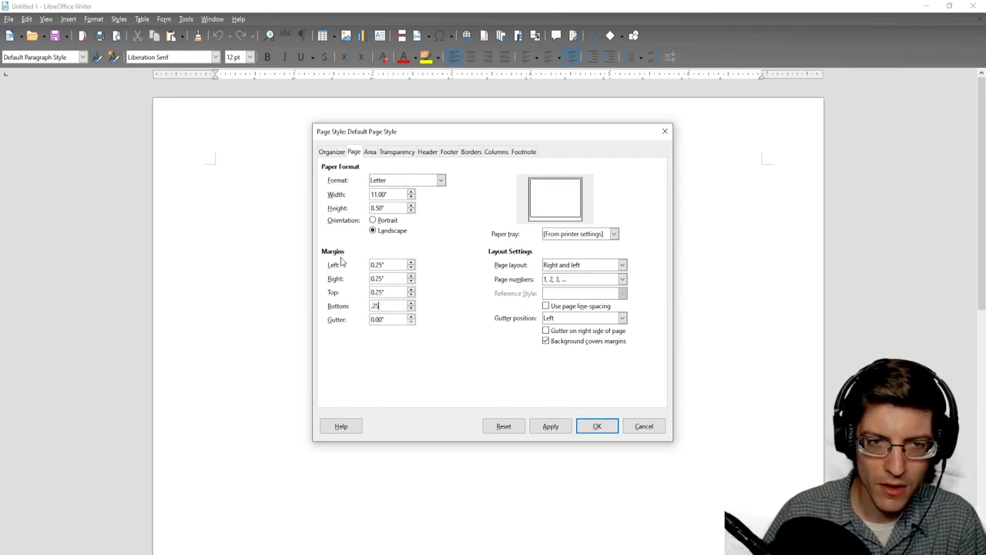
pyautogui.press('Return')
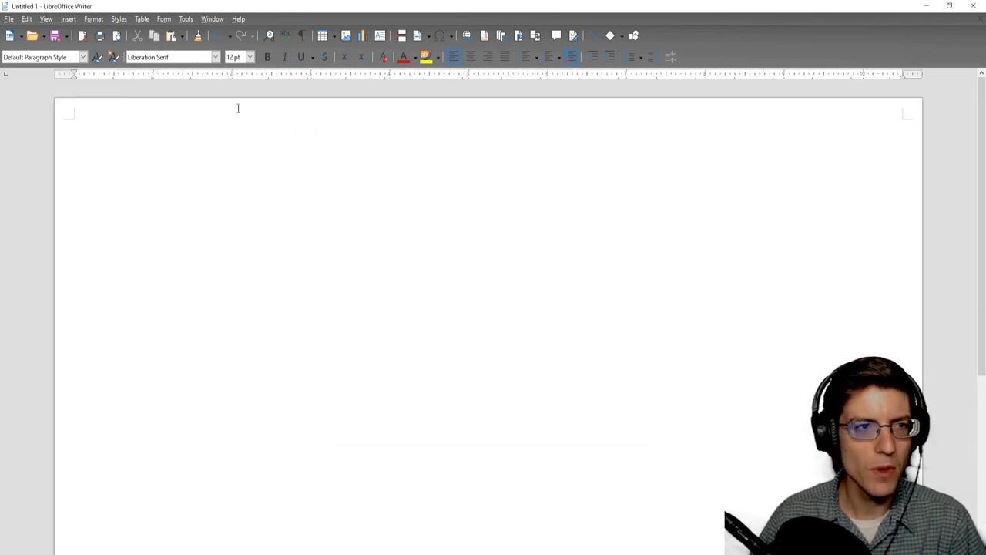
pyautogui.click(328, 38)
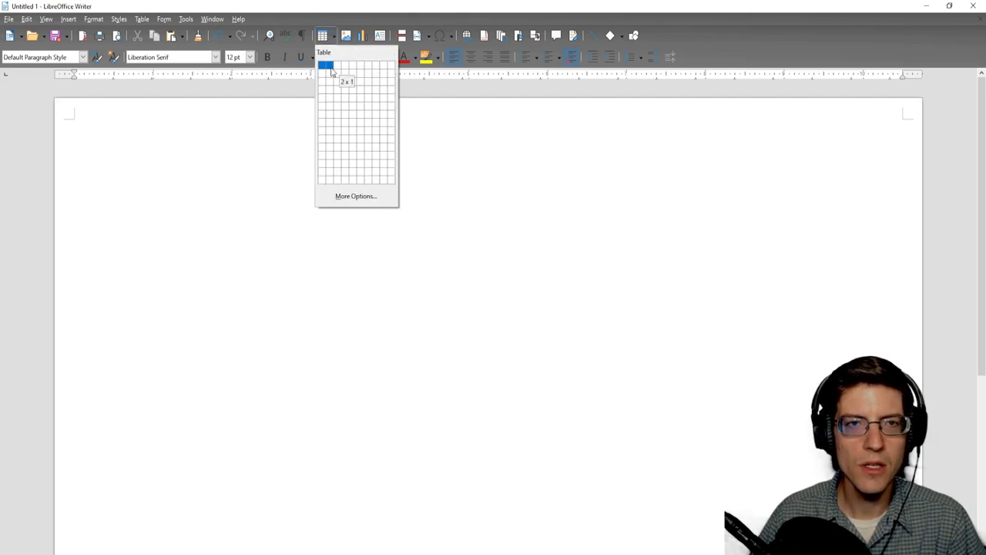
pyautogui.click(336, 64)
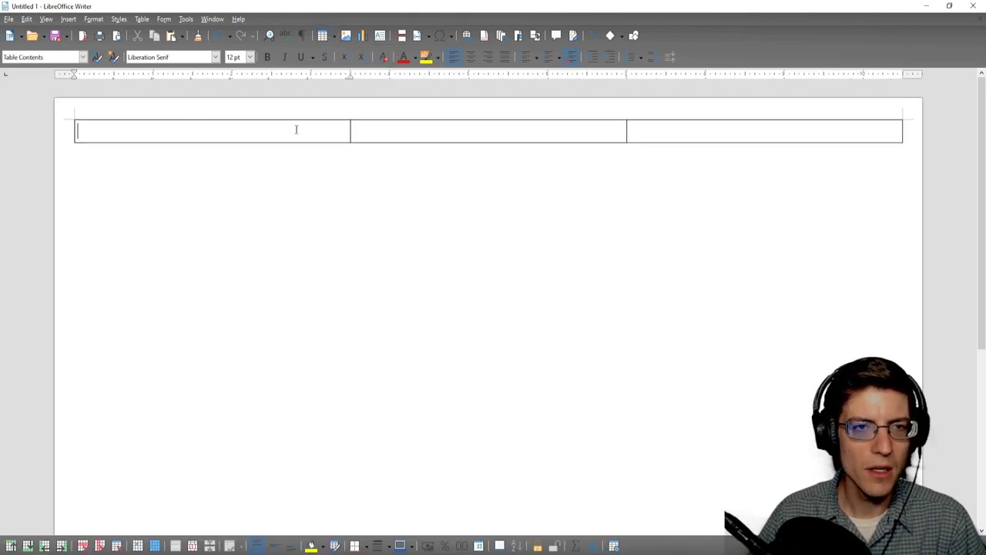
# Step: Set the table's cell padding to zero and border width to Very thin (0.5pt)
pyautogui.rightClick(392, 128)
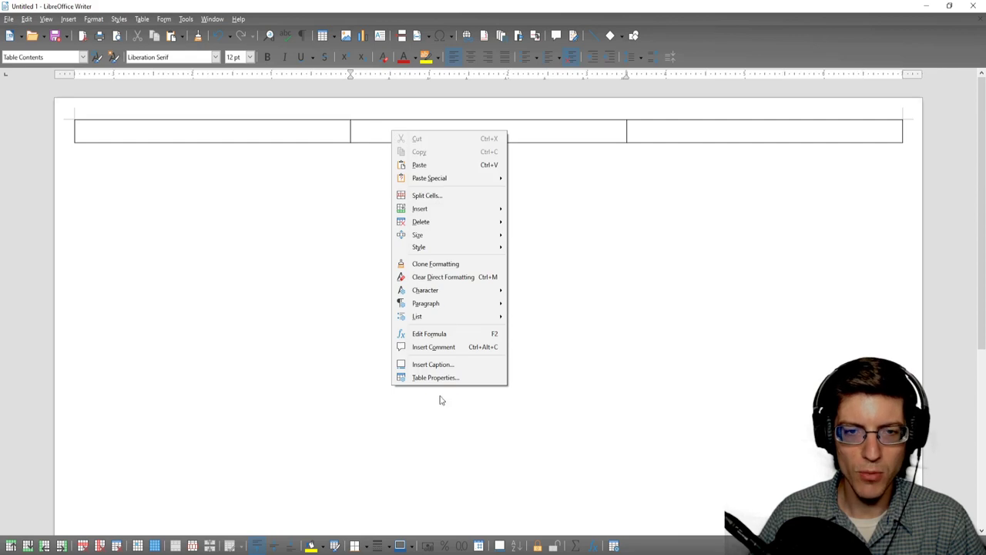
pyautogui.click(436, 378)
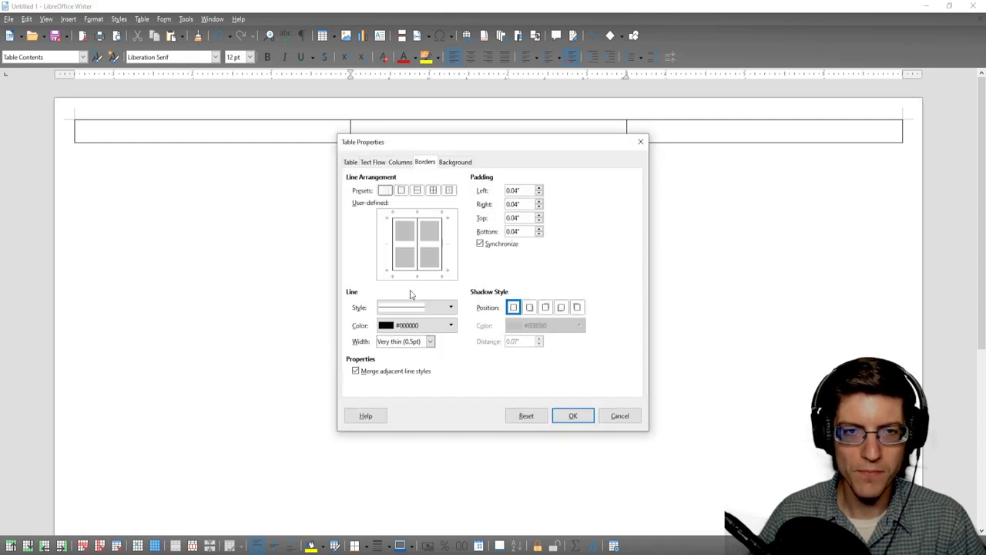
pyautogui.click(538, 193)
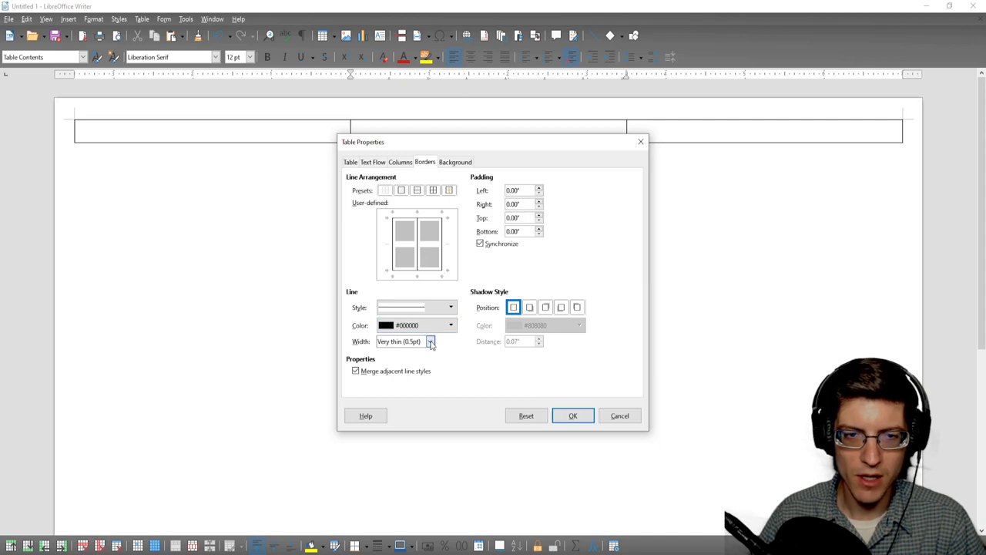
pyautogui.click(430, 343)
pyautogui.click(431, 343)
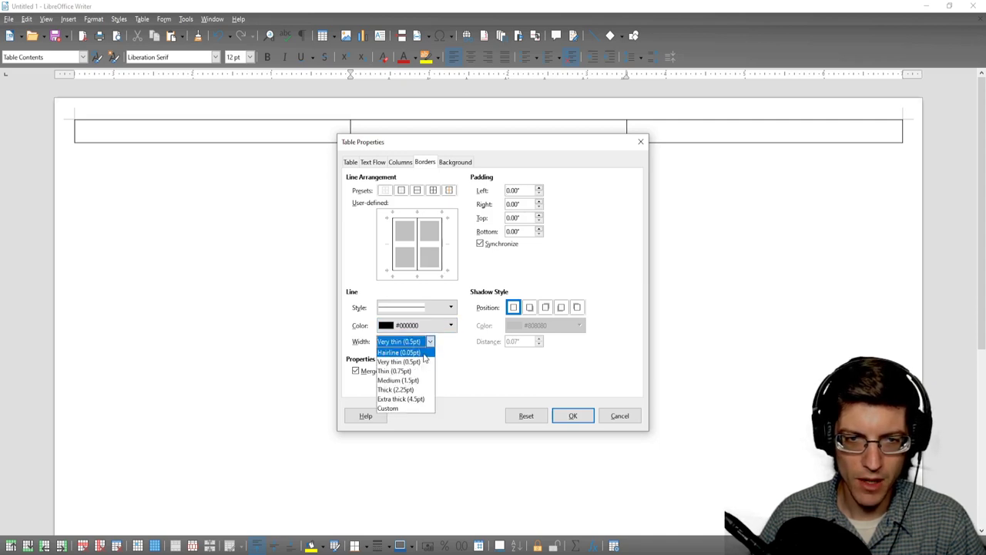
pyautogui.click(420, 352)
pyautogui.click(429, 344)
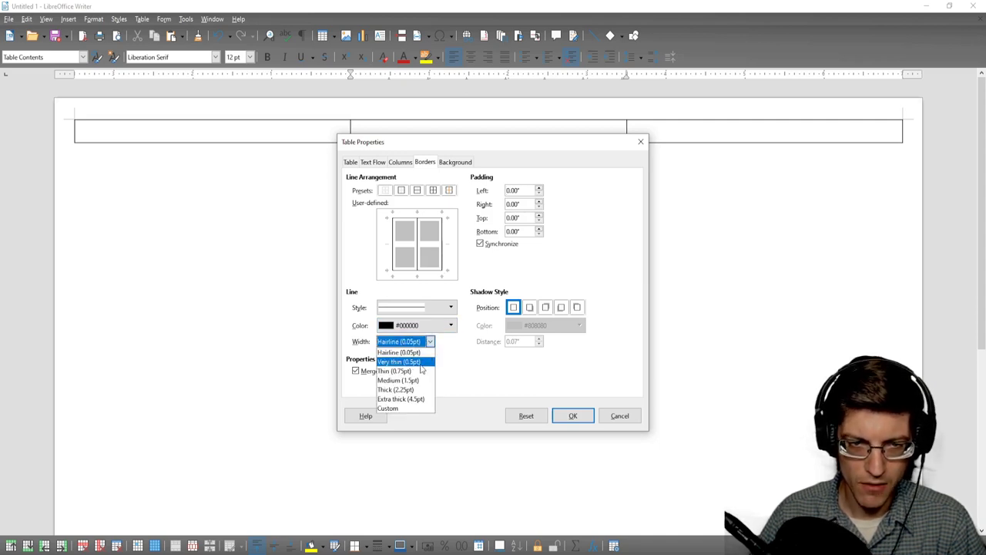
pyautogui.click(420, 362)
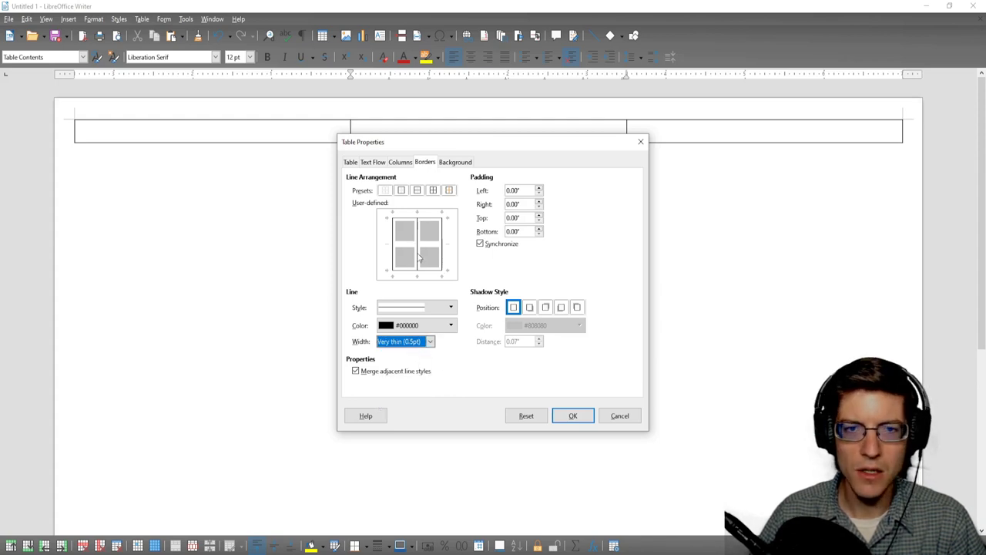
# Step: Choose the left, inner vertical and inner horizontal border lines and apply them
pyautogui.click(418, 251)
pyautogui.click(393, 246)
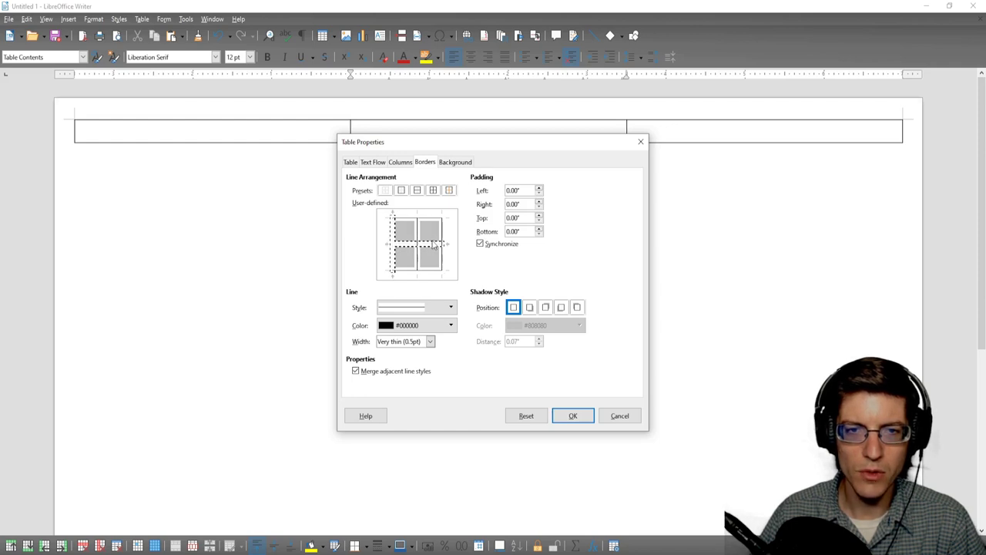
pyautogui.click(416, 242)
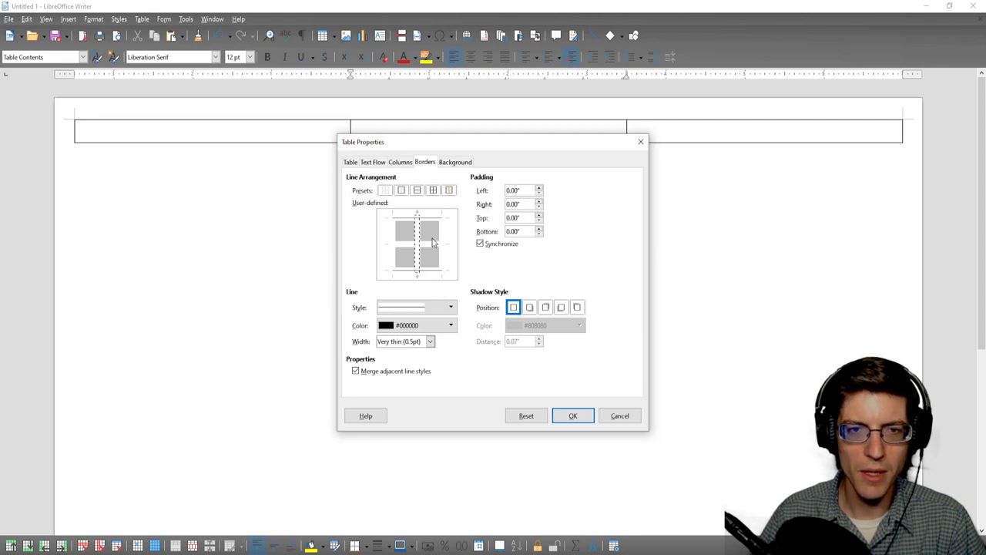
pyautogui.click(435, 243)
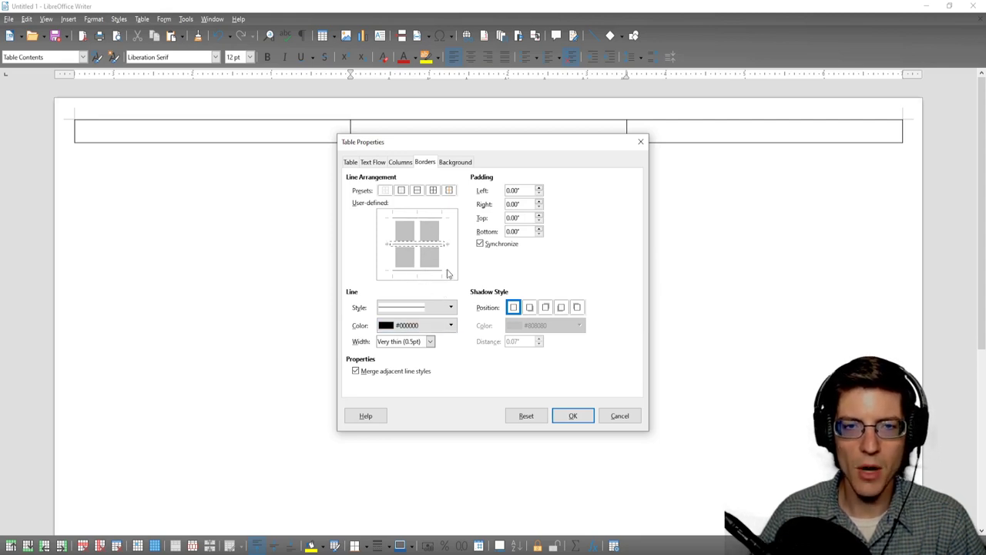
pyautogui.click(578, 416)
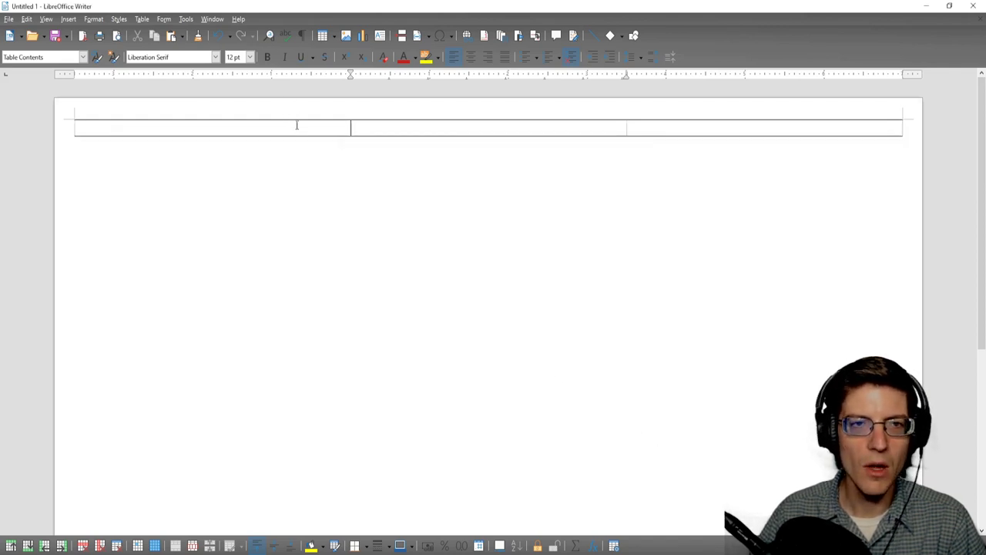
# Step: Set the table's column widths to 5.00", 0.50" and 5.00"
pyautogui.rightClick(424, 127)
pyautogui.click(493, 375)
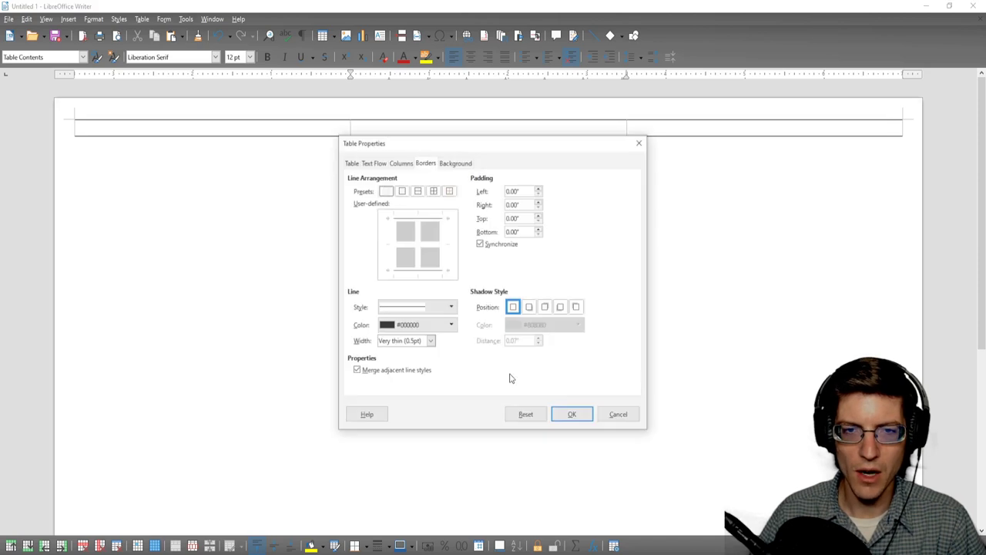
pyautogui.click(399, 162)
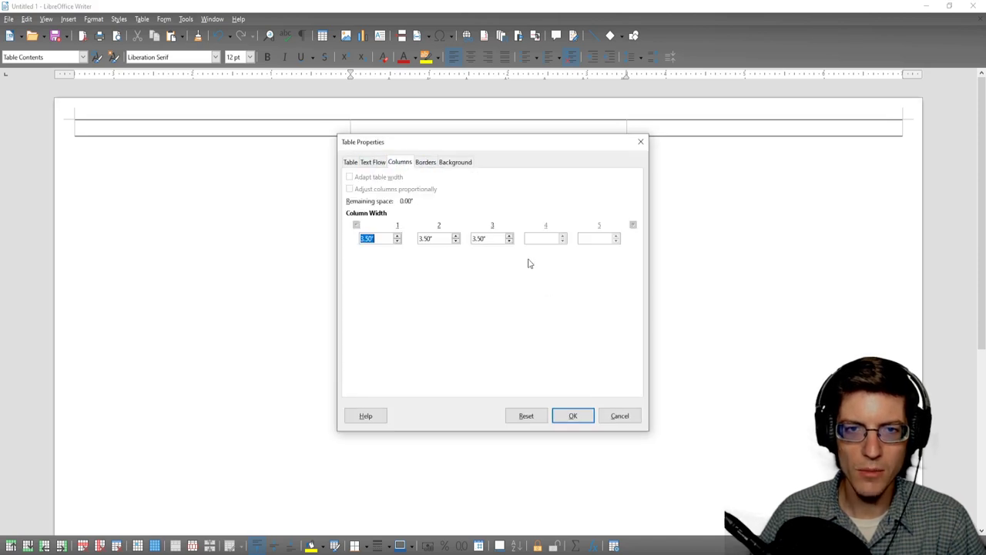
pyautogui.click(437, 237)
pyautogui.press('BackSpace')
pyautogui.write('.5')
pyautogui.click(489, 238)
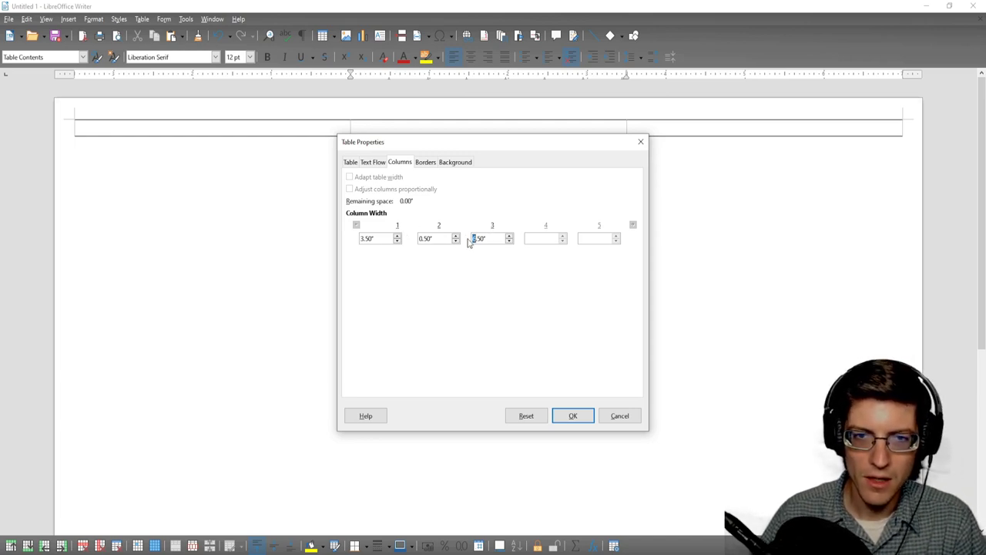
pyautogui.moveTo(488, 238); pyautogui.dragTo(473, 238)
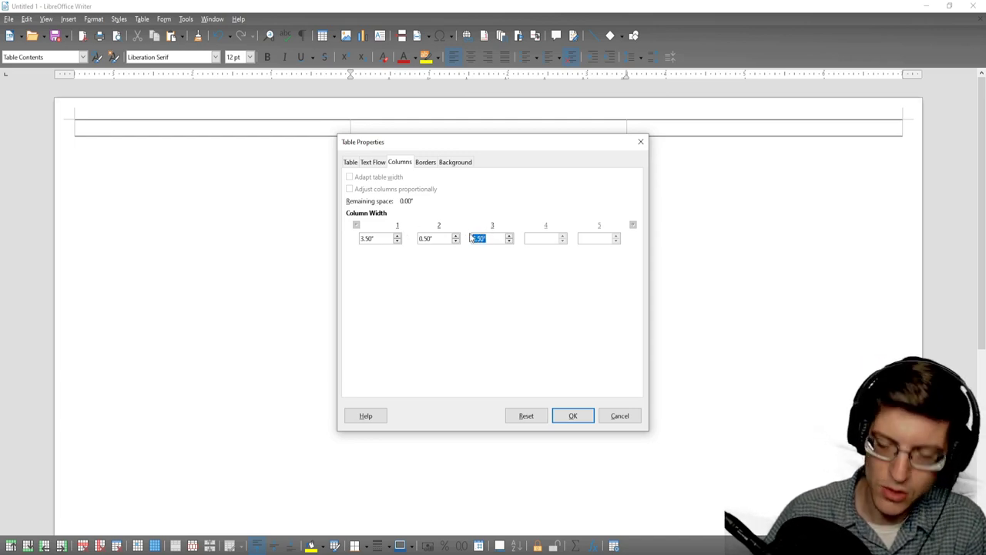
pyautogui.press('BackSpace')
pyautogui.click(360, 240)
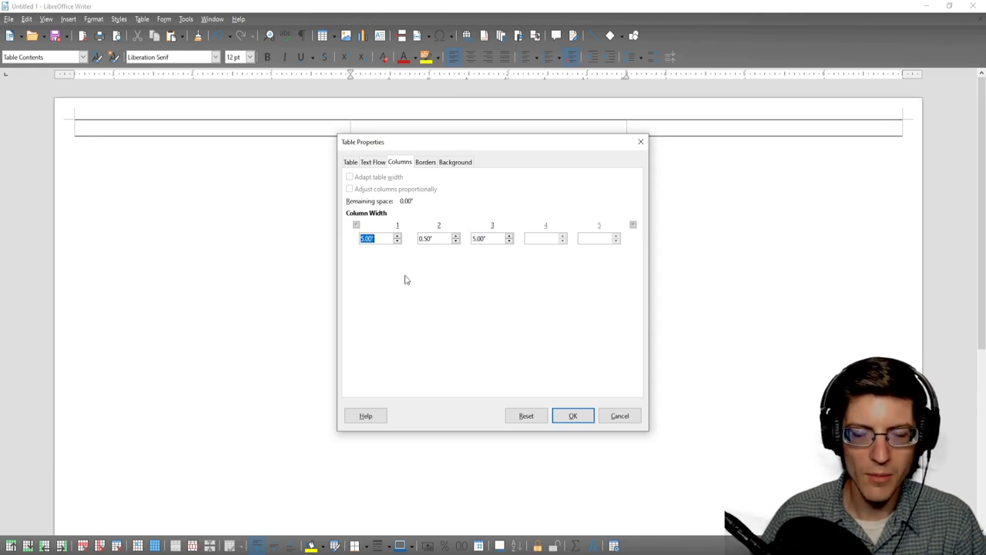
pyautogui.click(573, 416)
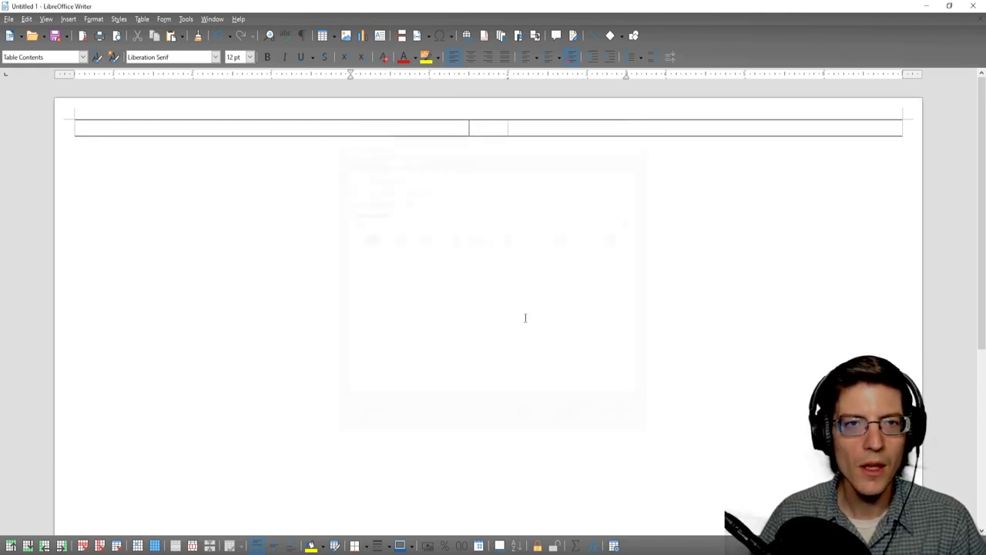
# Step: Insert 64 rows below the table's first row
pyautogui.click(534, 127)
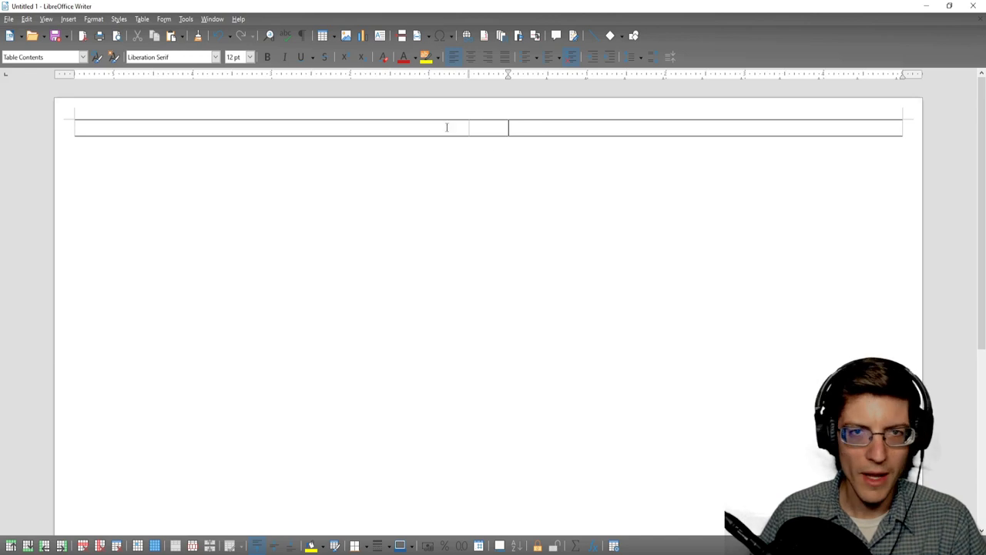
pyautogui.rightClick(523, 127)
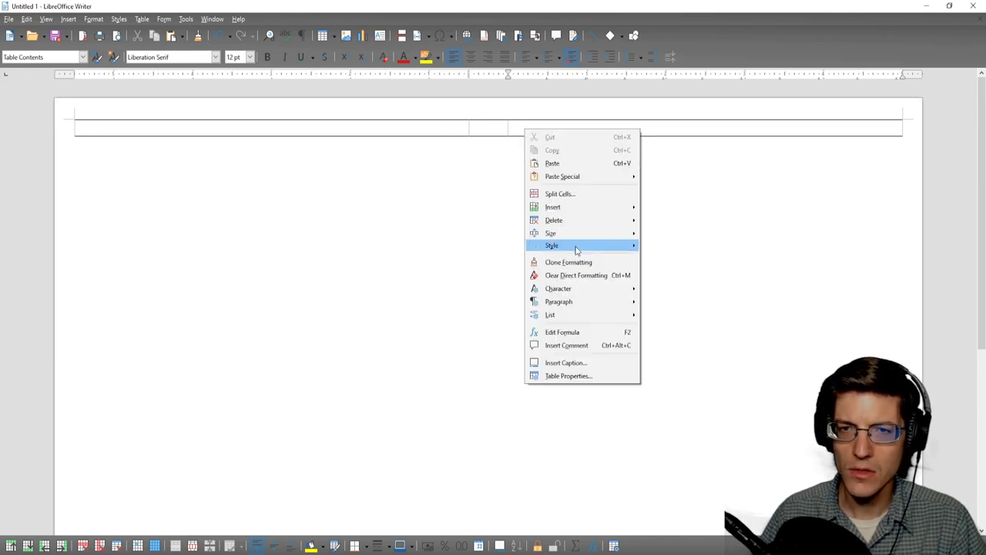
pyautogui.moveTo(579, 208)
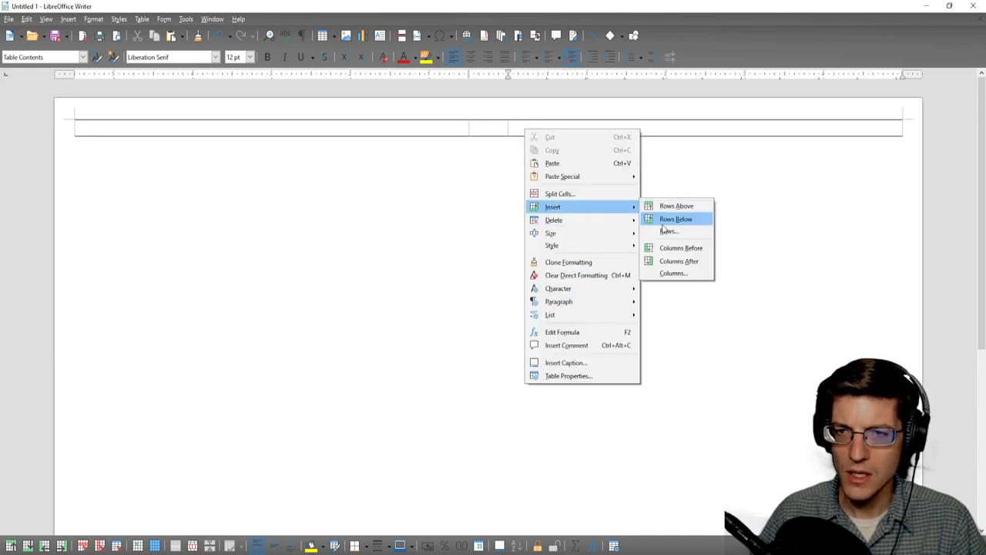
pyautogui.click(695, 232)
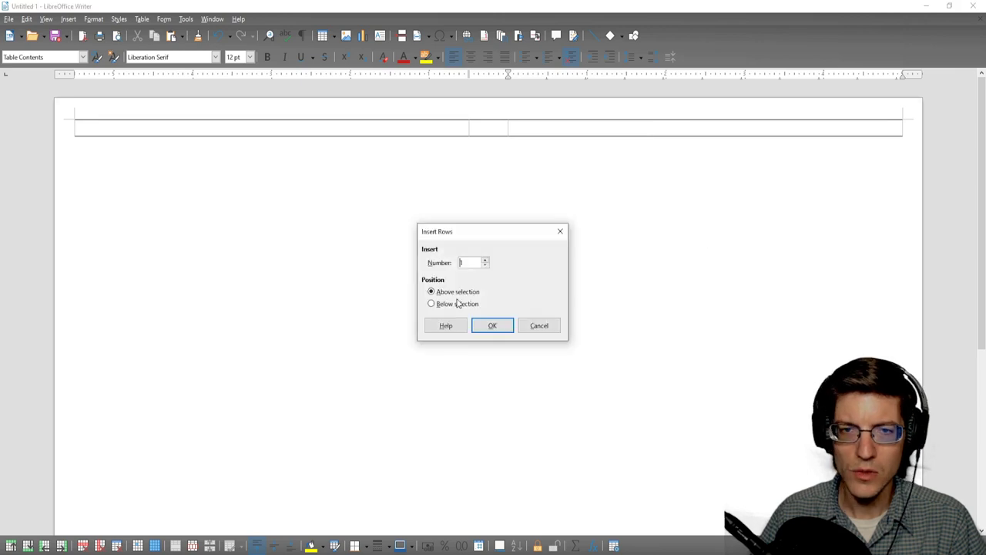
pyautogui.click(466, 262)
pyautogui.write('64')
pyautogui.press('Return')
# Step: Delete the overflow rows on page 2, then select the whole table
pyautogui.scroll(4, 398, 354)
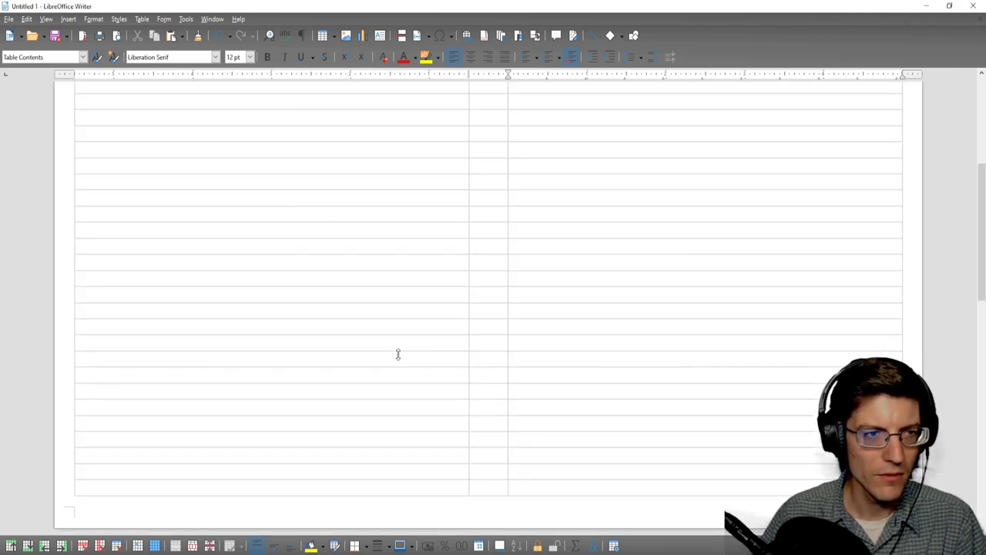
pyautogui.scroll(-4, 409, 372)
pyautogui.scroll(1, 409, 372)
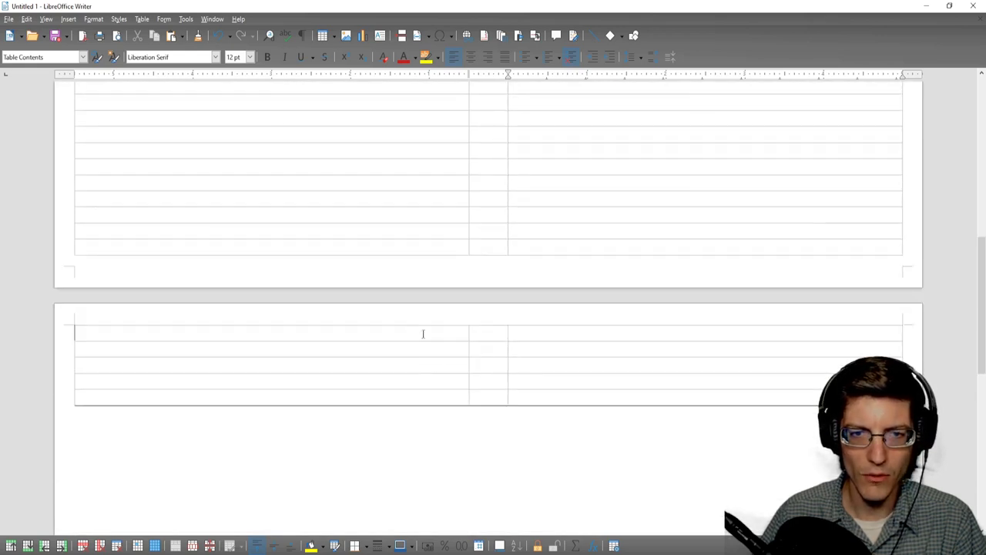
pyautogui.moveTo(468, 338); pyautogui.dragTo(592, 401)
pyautogui.rightClick(580, 390)
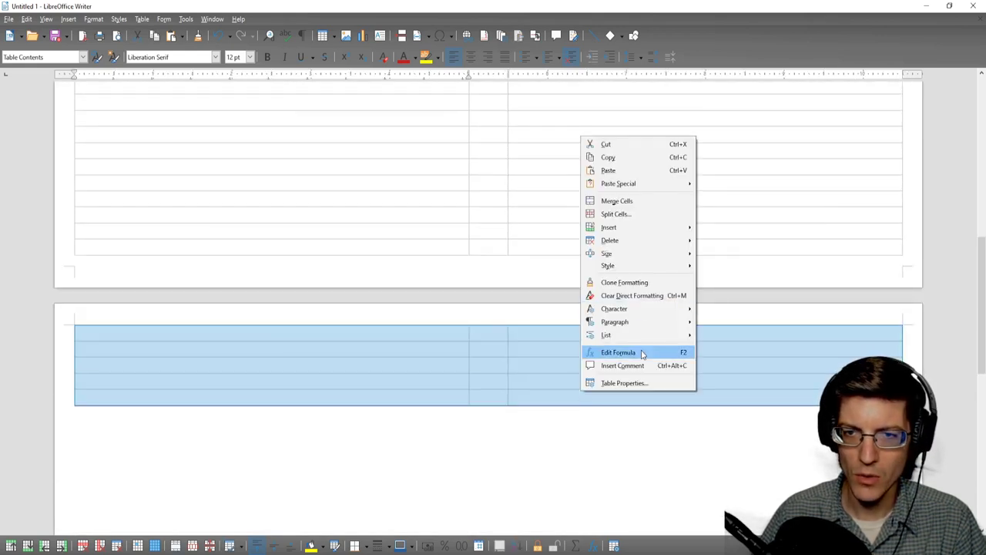
pyautogui.moveTo(636, 241)
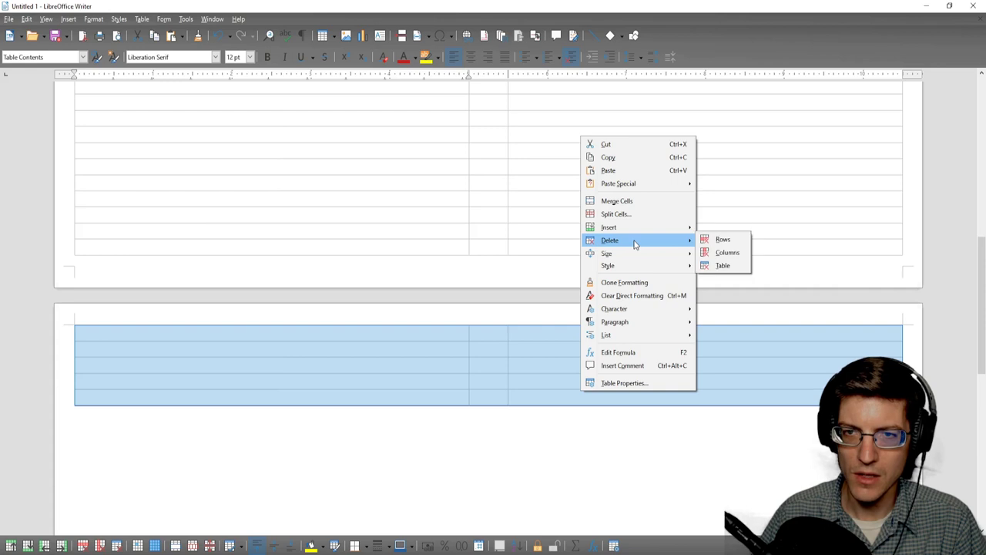
pyautogui.click(722, 241)
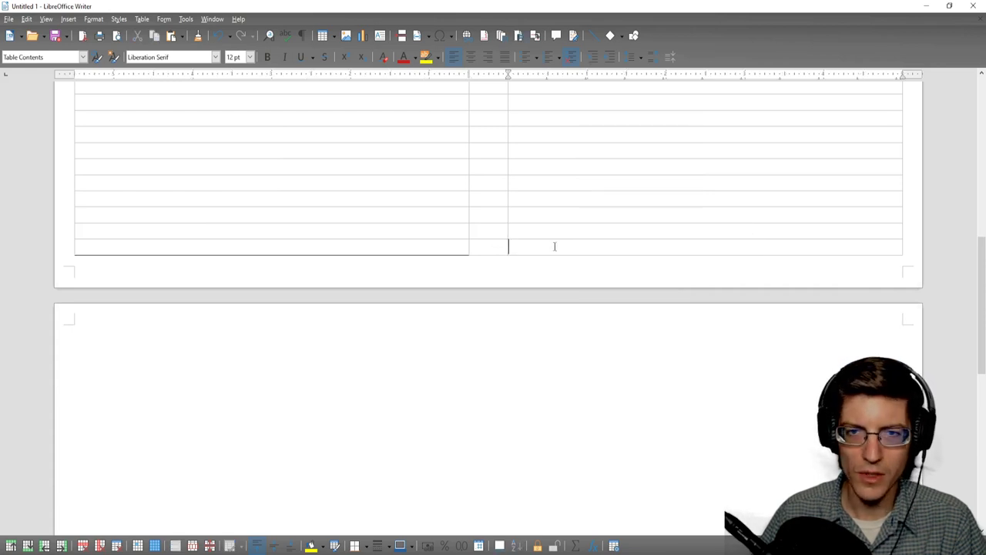
pyautogui.scroll(10, 336, 266)
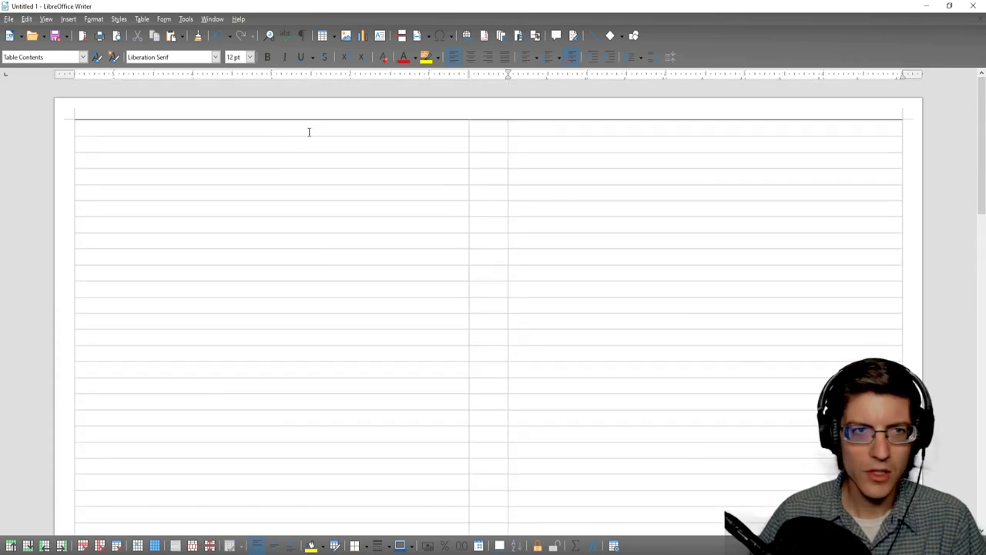
pyautogui.moveTo(325, 127); pyautogui.dragTo(577, 238)
pyautogui.scroll(-8, 570, 335)
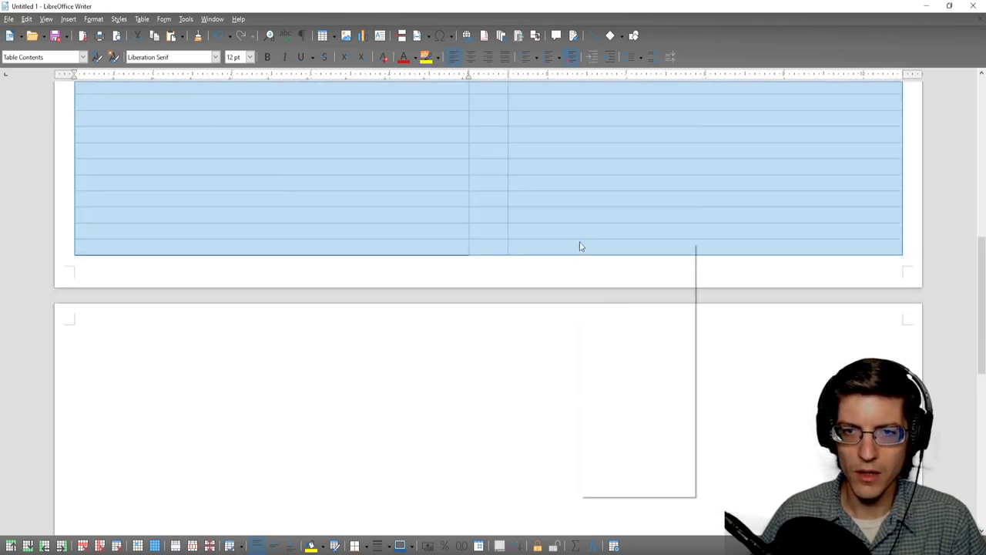
pyautogui.rightClick(580, 245)
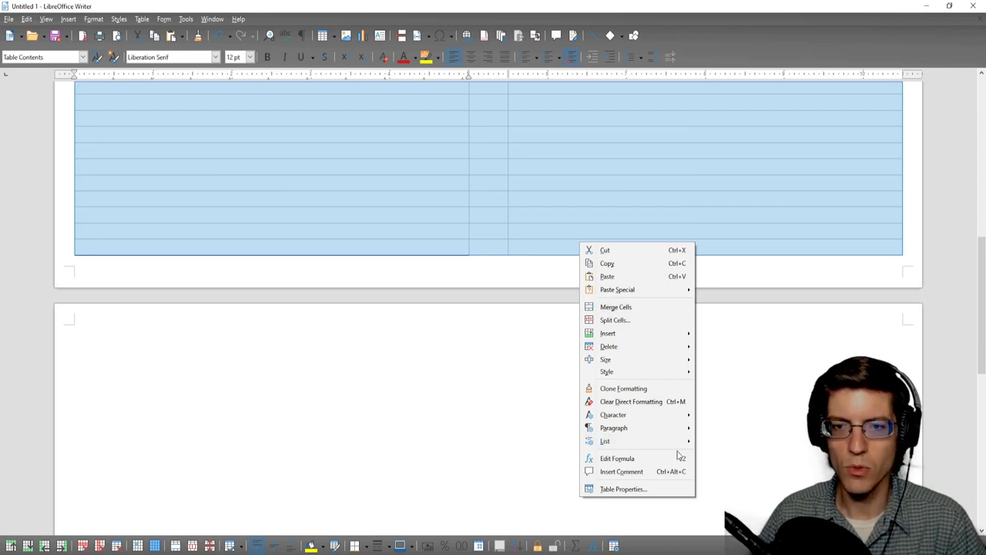
# Step: Add a bottom edge border to the whole table in Table Properties
pyautogui.click(622, 489)
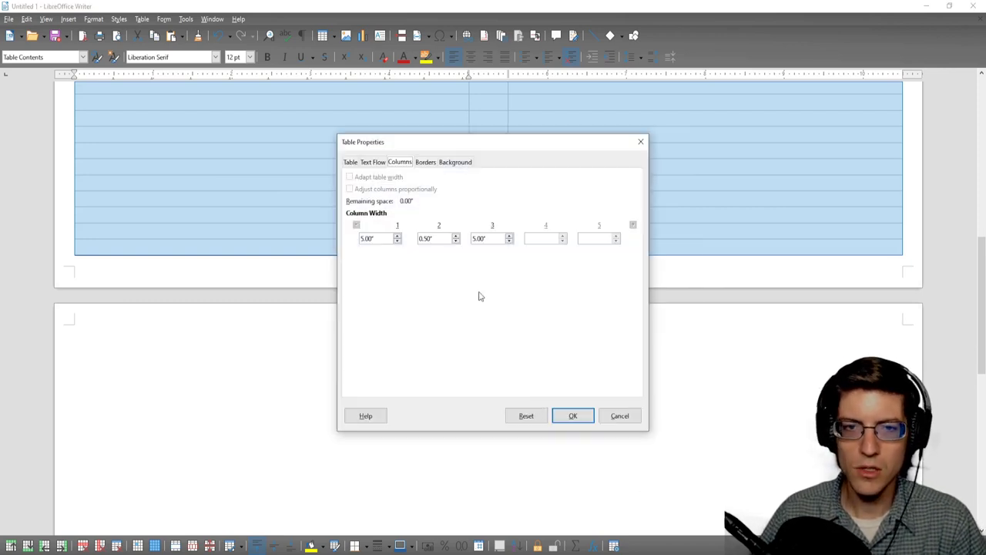
pyautogui.click(424, 164)
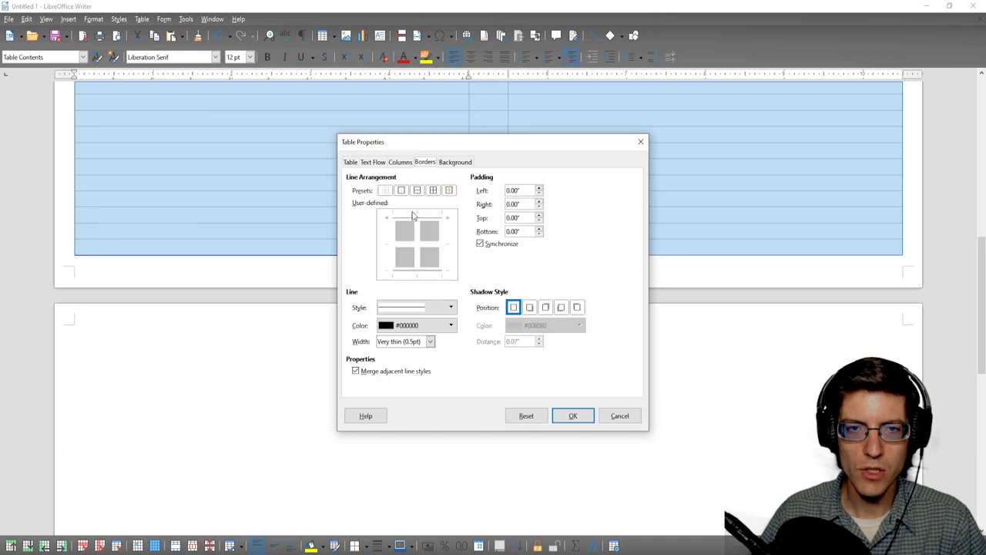
pyautogui.click(416, 220)
pyautogui.click(428, 271)
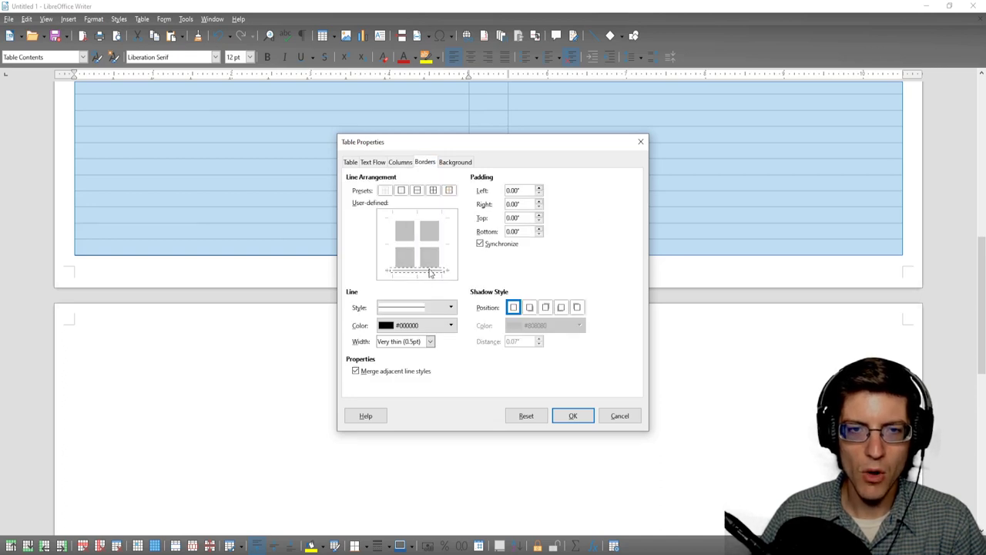
pyautogui.click(573, 416)
# Step: Give the left column inner horizontal and bottom lines, without top or middle vertical borders
pyautogui.scroll(5, 573, 341)
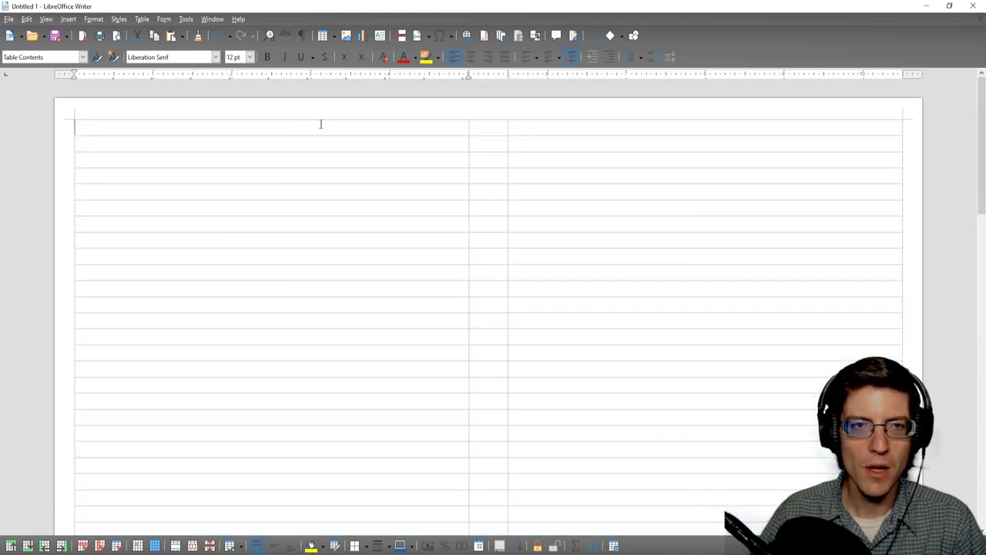
pyautogui.moveTo(322, 123); pyautogui.dragTo(367, 393)
pyautogui.scroll(-5, 334, 352)
pyautogui.rightClick(354, 349)
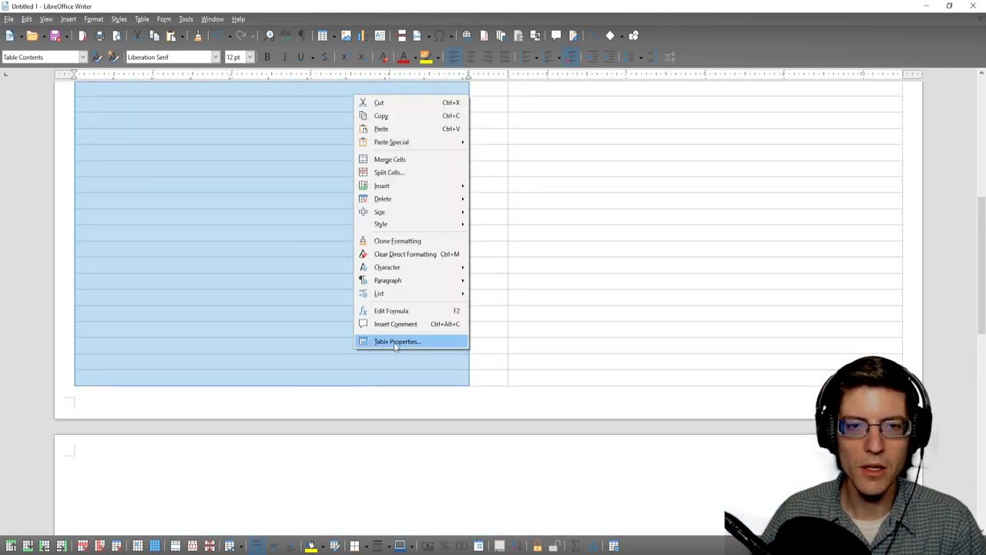
pyautogui.click(396, 341)
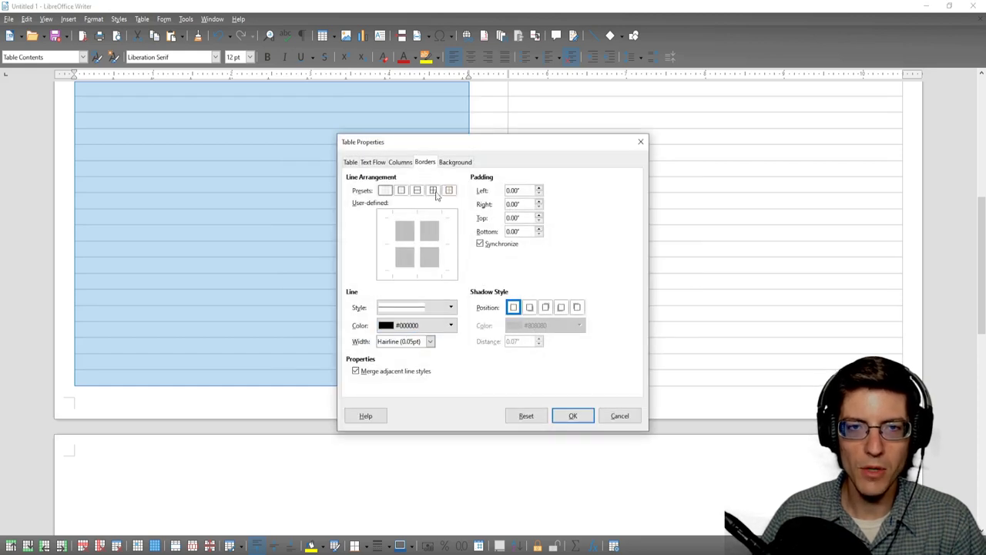
pyautogui.click(416, 220)
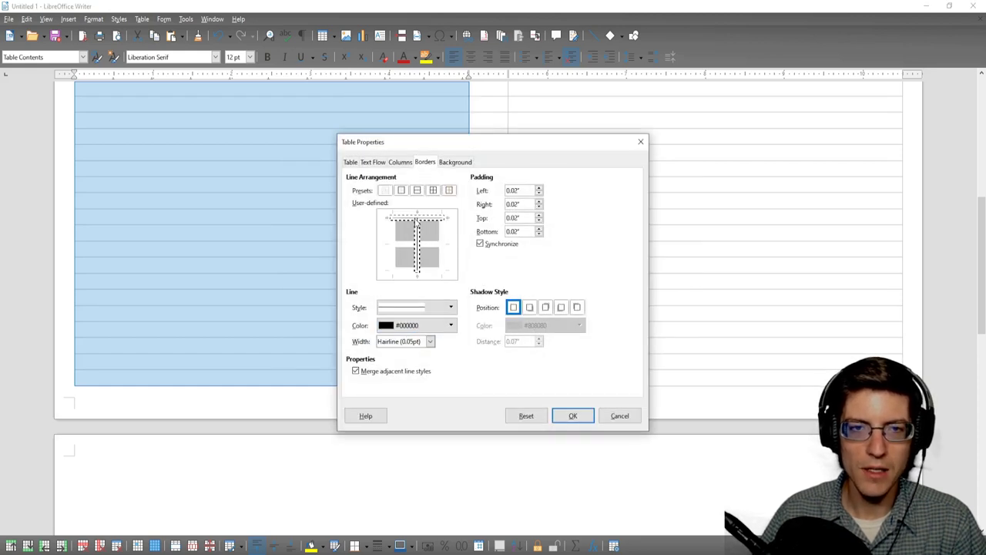
pyautogui.click(434, 221)
pyautogui.click(416, 242)
pyautogui.click(418, 244)
pyautogui.click(429, 246)
pyautogui.click(437, 272)
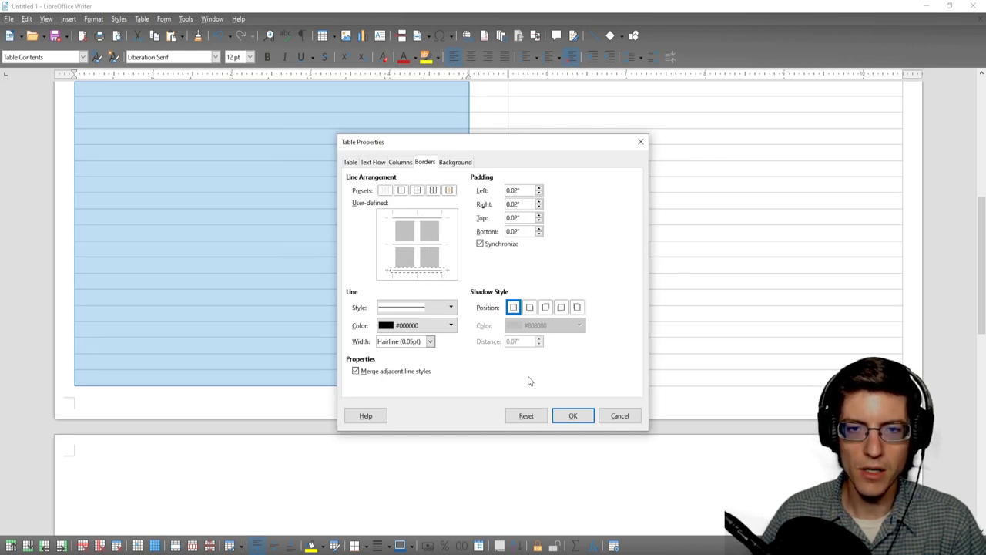
pyautogui.click(574, 416)
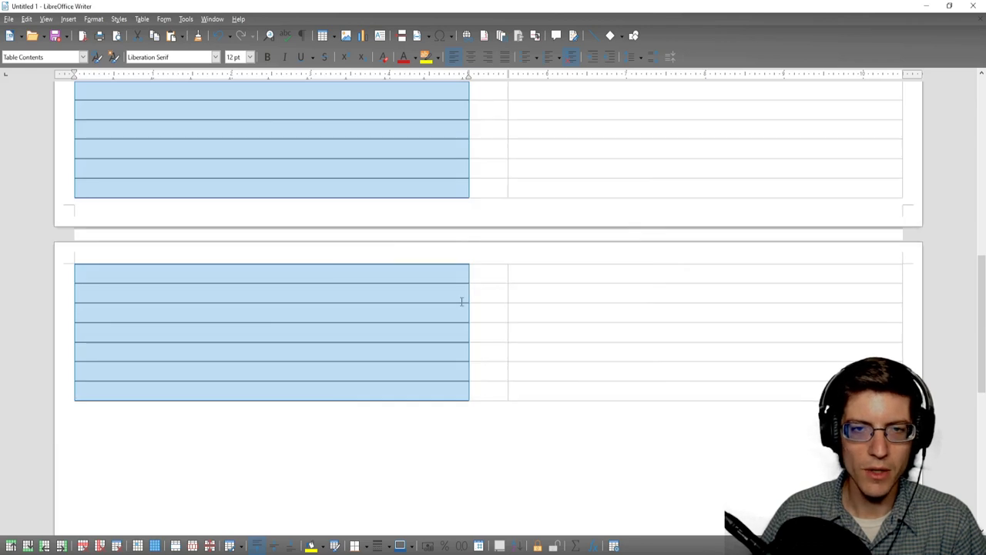
# Step: Reset the table's cell padding to zero
pyautogui.rightClick(298, 300)
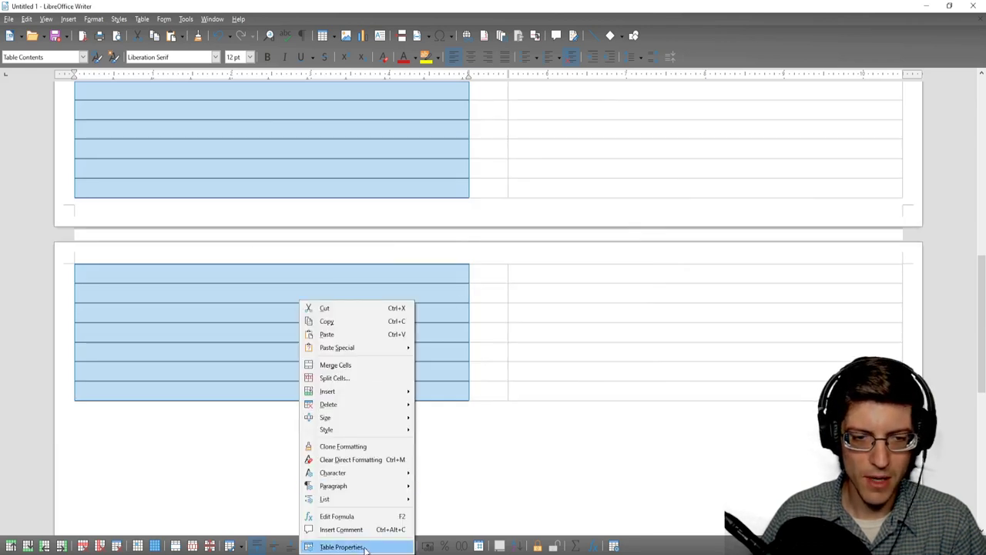
pyautogui.click(331, 544)
pyautogui.click(539, 194)
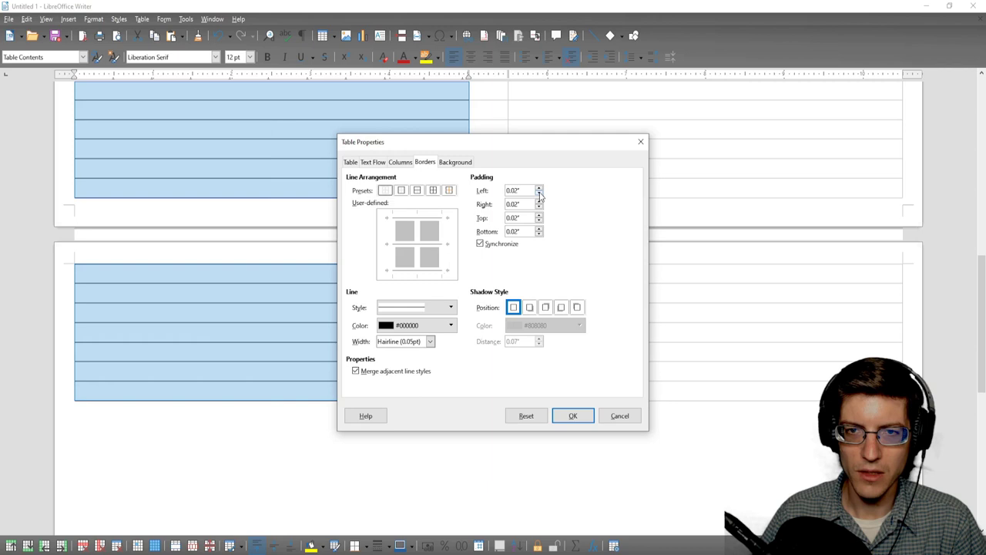
pyautogui.click(573, 415)
# Step: Give the right column top, inner horizontal and bottom lines with 0.00" padding
pyautogui.scroll(3, 521, 367)
pyautogui.scroll(-5, 522, 367)
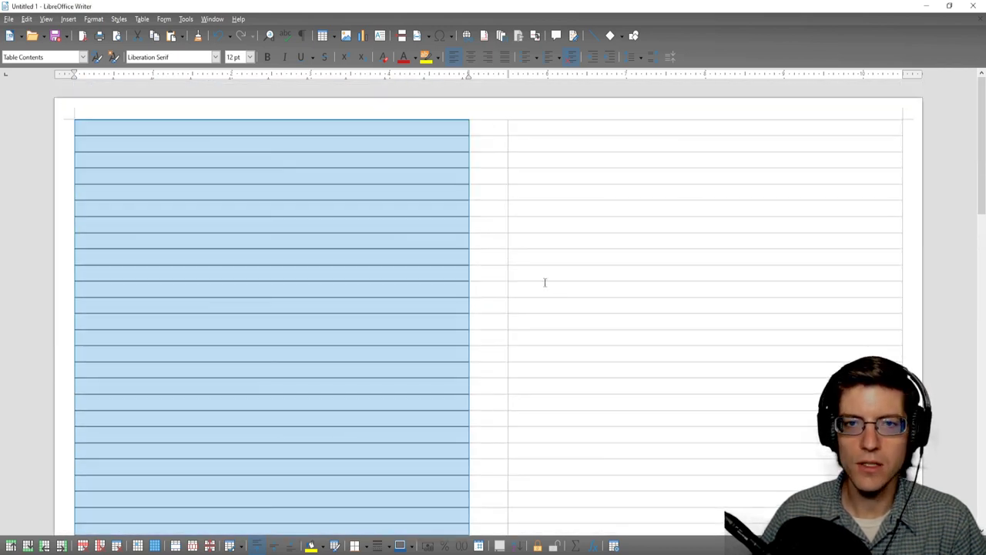
pyautogui.moveTo(552, 133); pyautogui.dragTo(608, 467)
pyautogui.rightClick(606, 429)
pyautogui.click(654, 362)
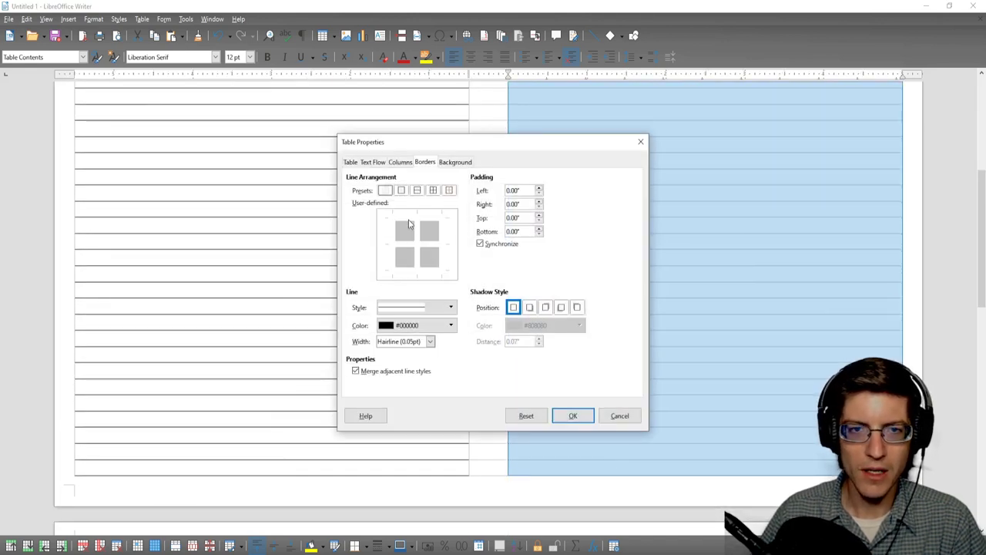
pyautogui.click(406, 219)
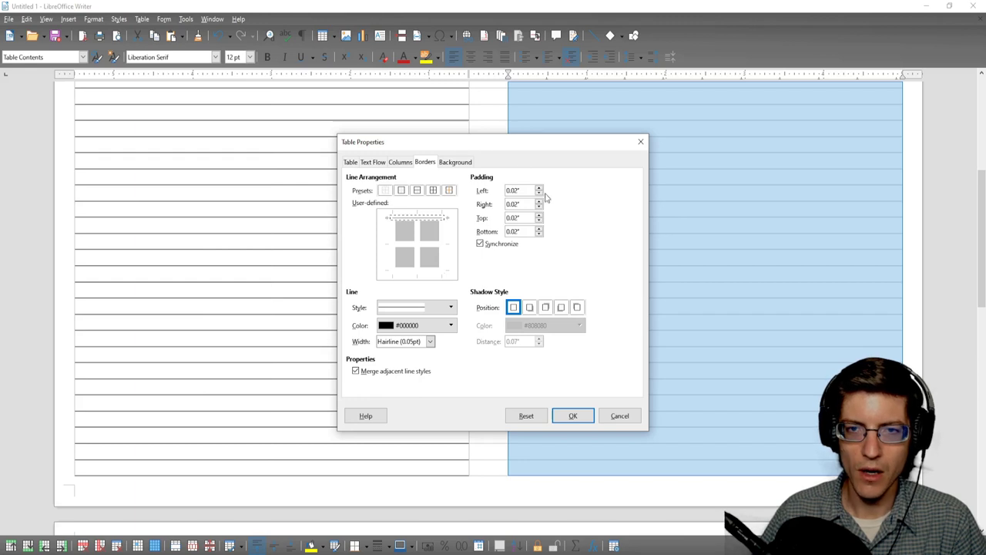
pyautogui.click(538, 193)
pyautogui.click(402, 248)
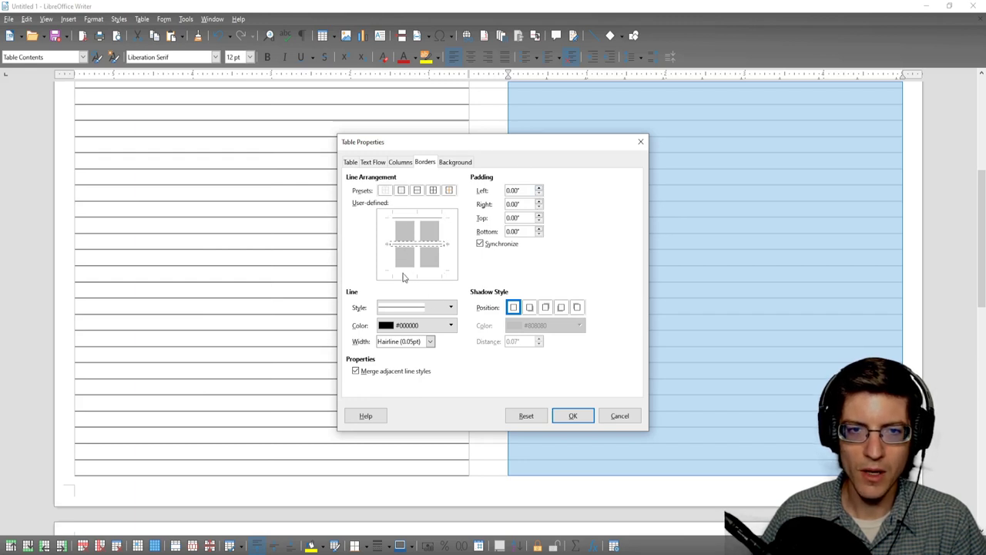
pyautogui.click(400, 271)
pyautogui.click(571, 416)
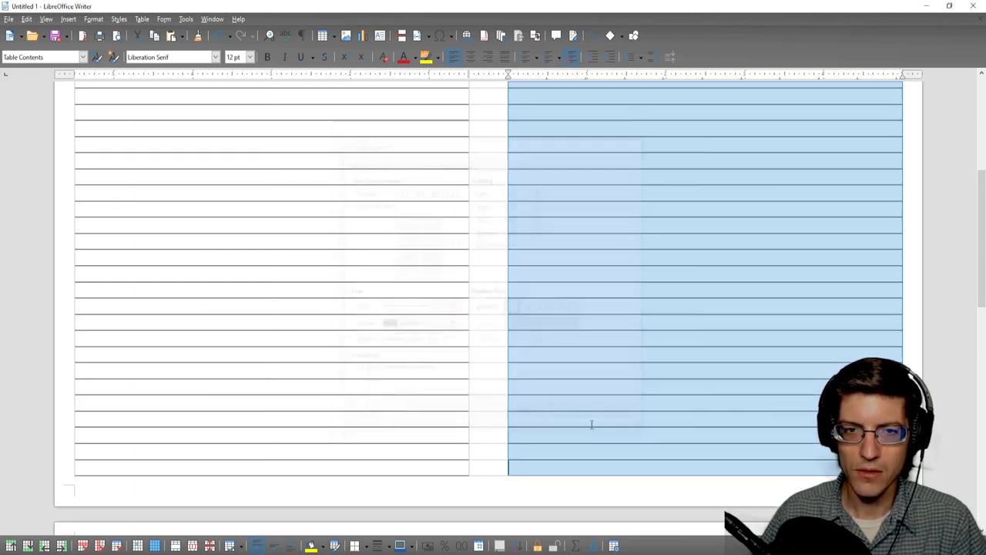
pyautogui.click(514, 288)
pyautogui.scroll(5, 545, 339)
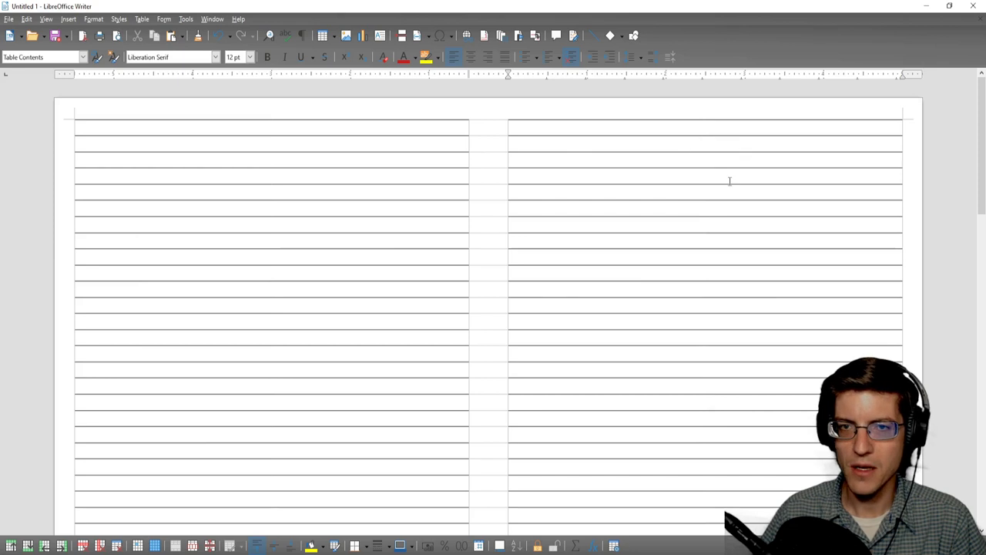
pyautogui.scroll(-5, 485, 269)
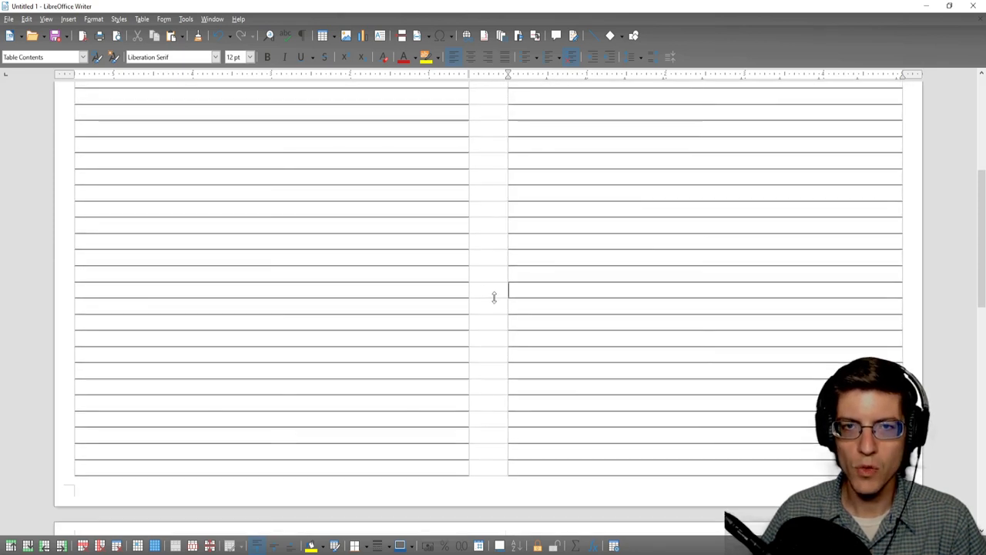
pyautogui.scroll(5, 513, 286)
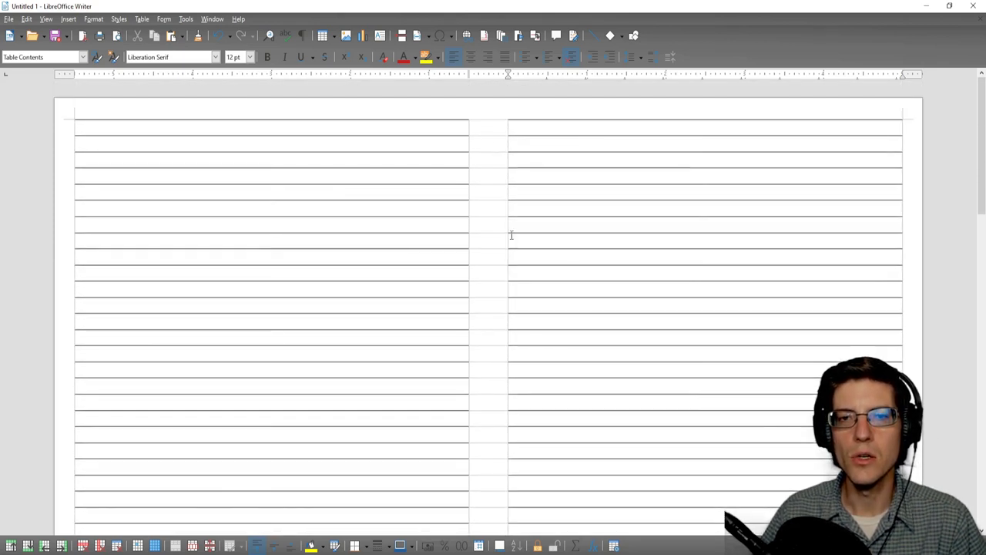
pyautogui.click(308, 129)
pyautogui.scroll(-5, 321, 185)
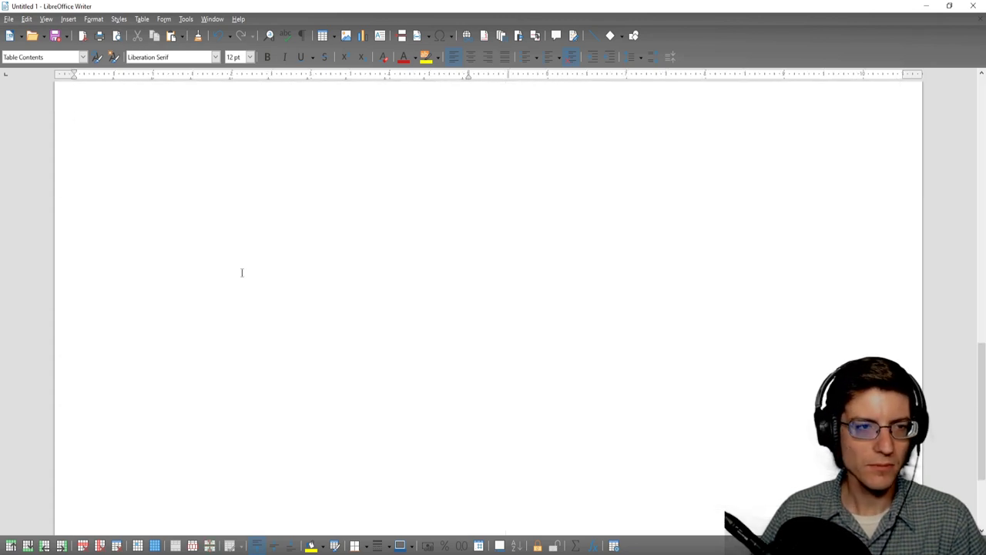
# Step: Set the empty paragraph after the table to 2 pt font size
pyautogui.click(103, 208)
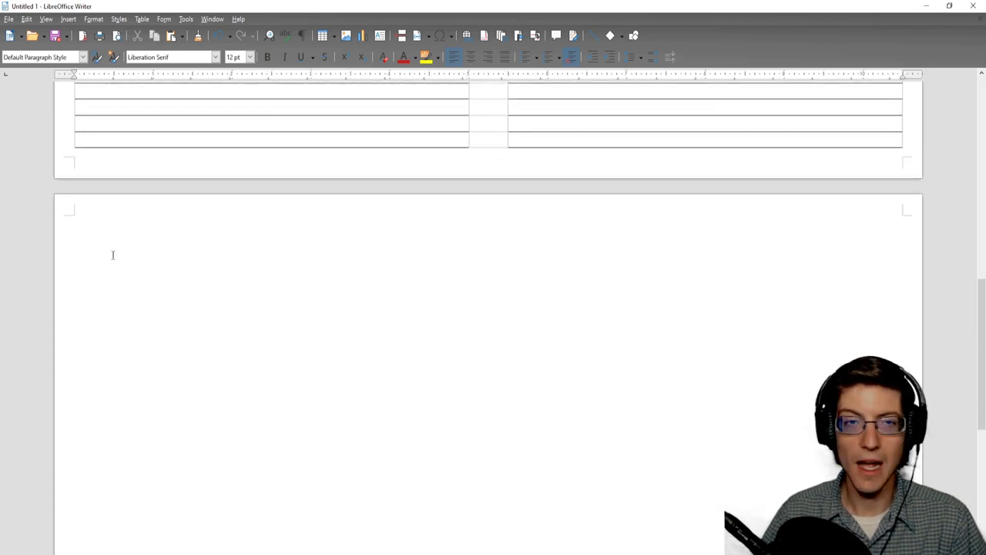
pyautogui.click(241, 56)
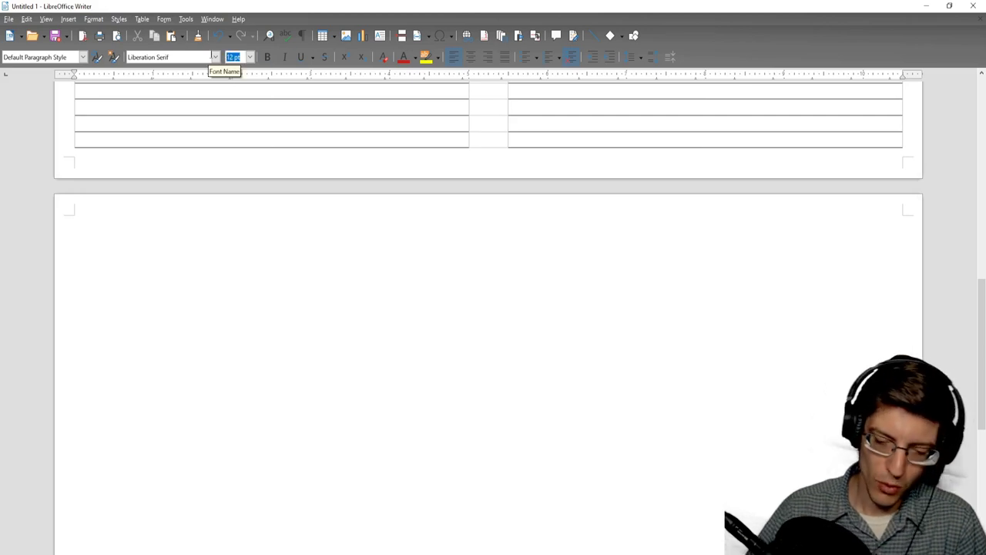
pyautogui.write('2')
pyautogui.press('Return')
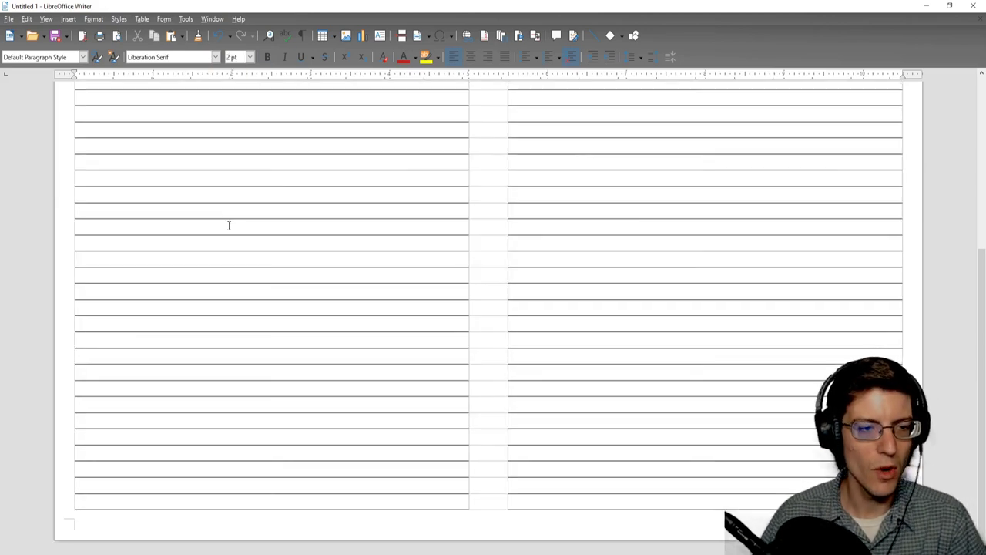
# Step: Select the whole notebook table with Ctrl+A and place the caret below it
pyautogui.scroll(3, 131, 130)
pyautogui.click(119, 125)
pyautogui.hotkey('ctrl', 'a')
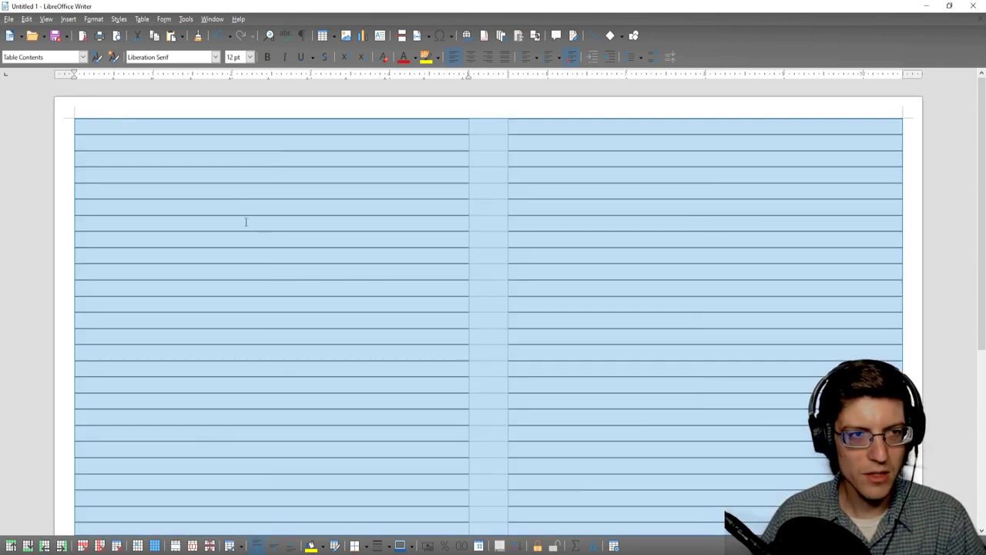
pyautogui.scroll(-5, 194, 357)
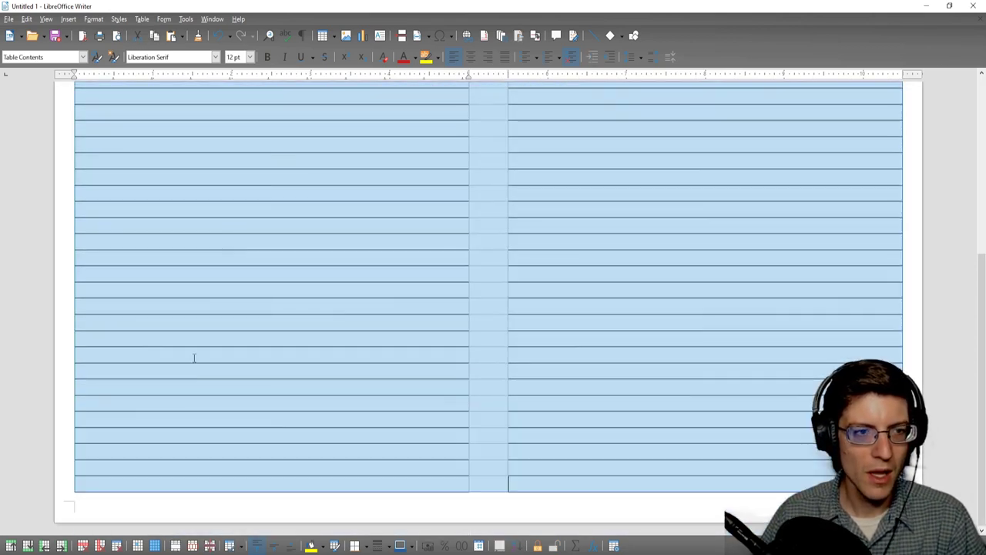
pyautogui.click(93, 499)
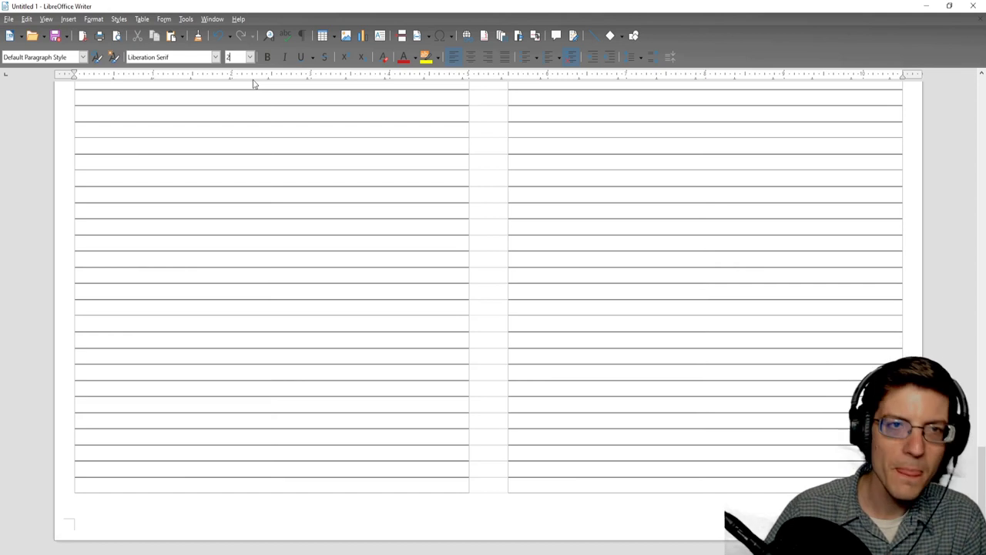
# Step: Delete the single stray table row that spilled onto the next page
pyautogui.scroll(-8, 209, 291)
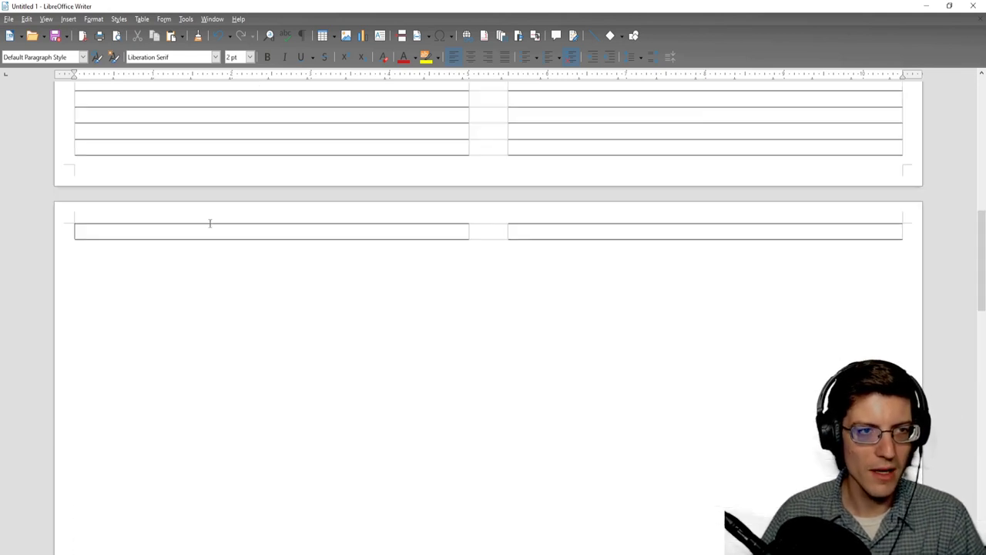
pyautogui.click(212, 225)
pyautogui.scroll(20, 244, 280)
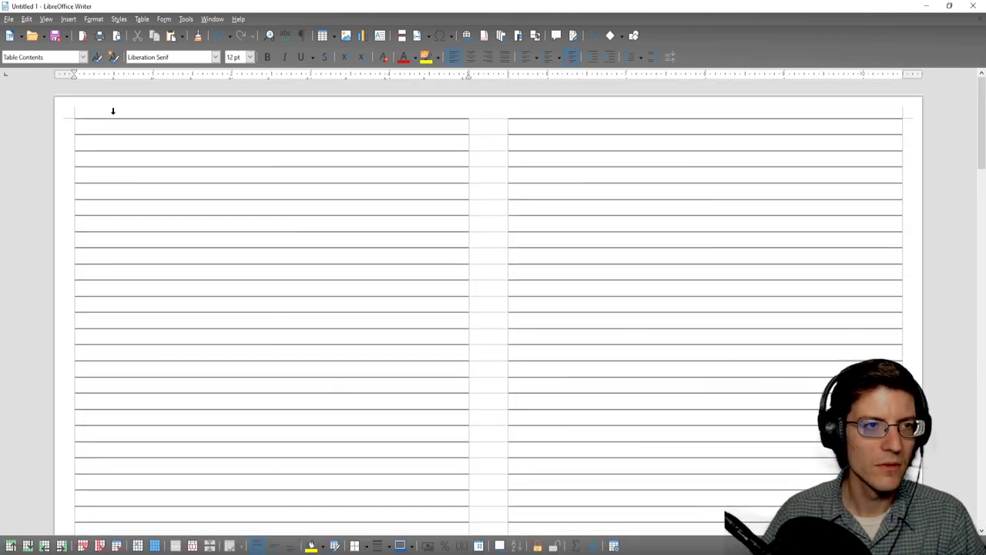
pyautogui.scroll(-20, 172, 275)
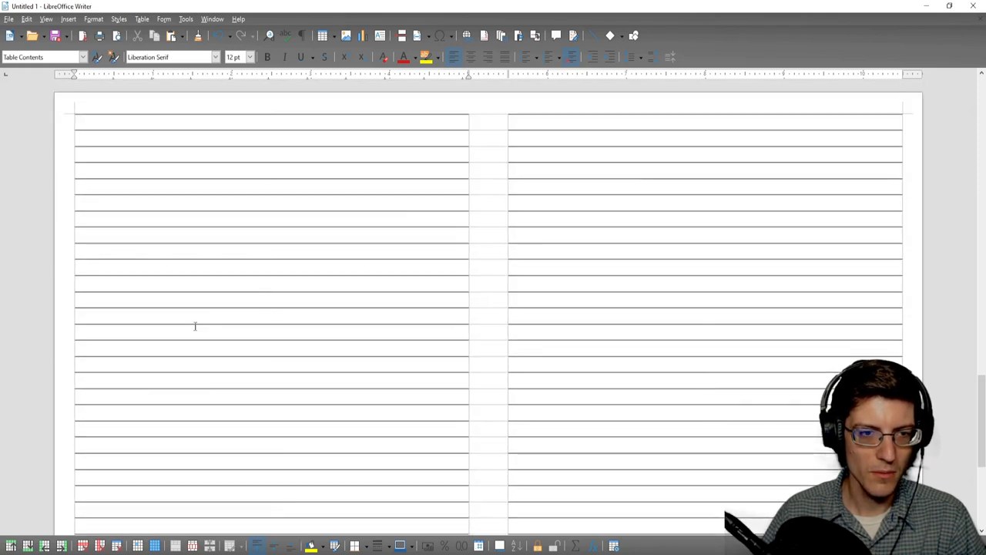
pyautogui.scroll(10, 196, 322)
pyautogui.scroll(5, 245, 226)
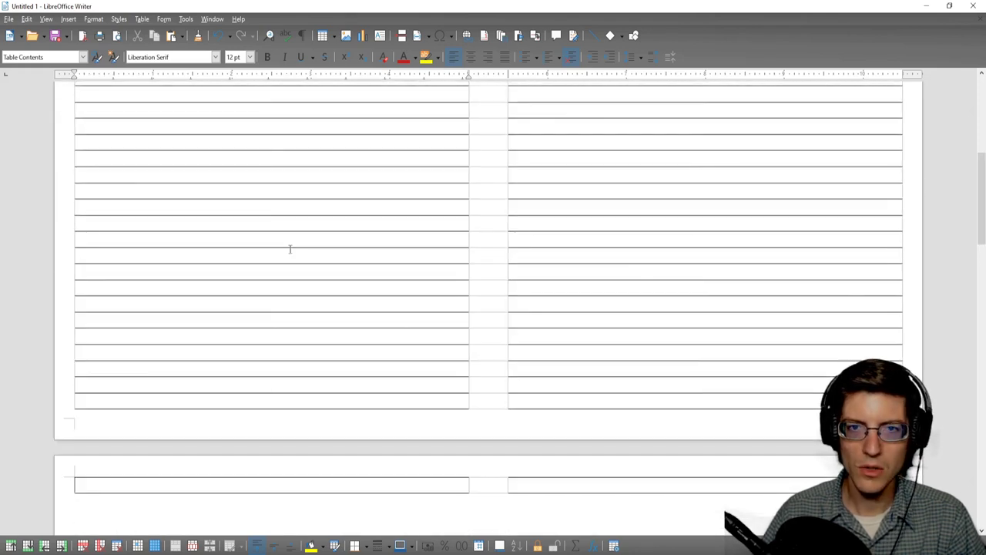
pyautogui.scroll(-5, 178, 288)
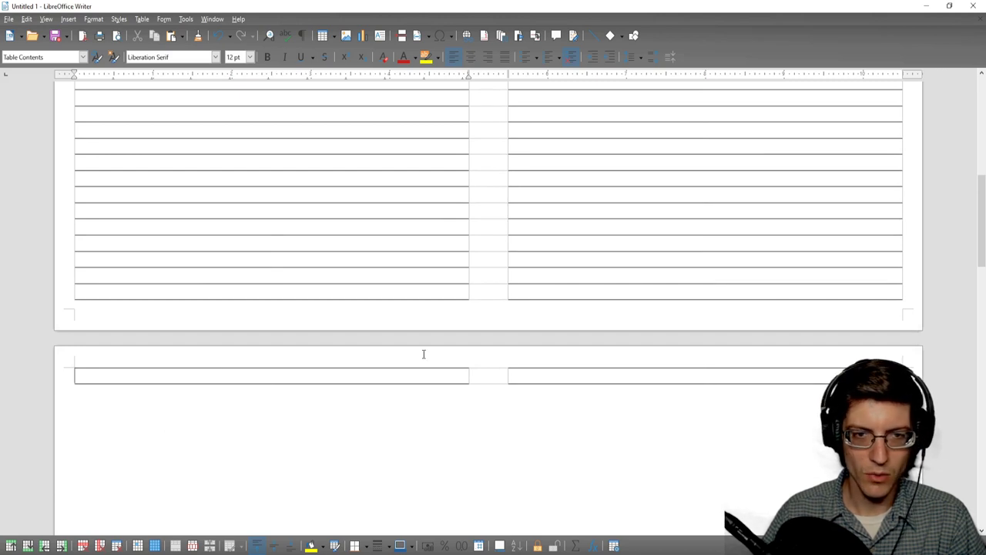
pyautogui.moveTo(350, 378); pyautogui.dragTo(609, 382)
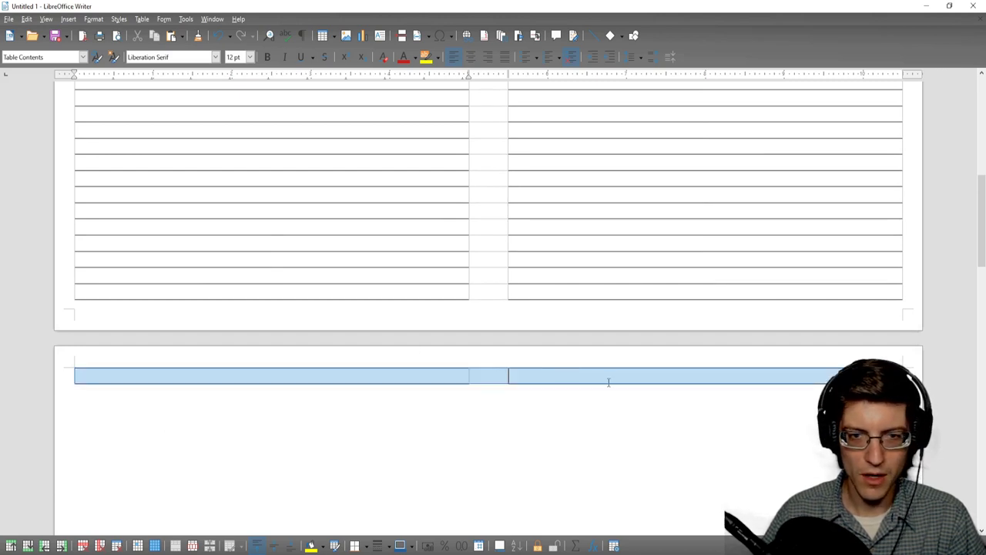
pyautogui.rightClick(660, 379)
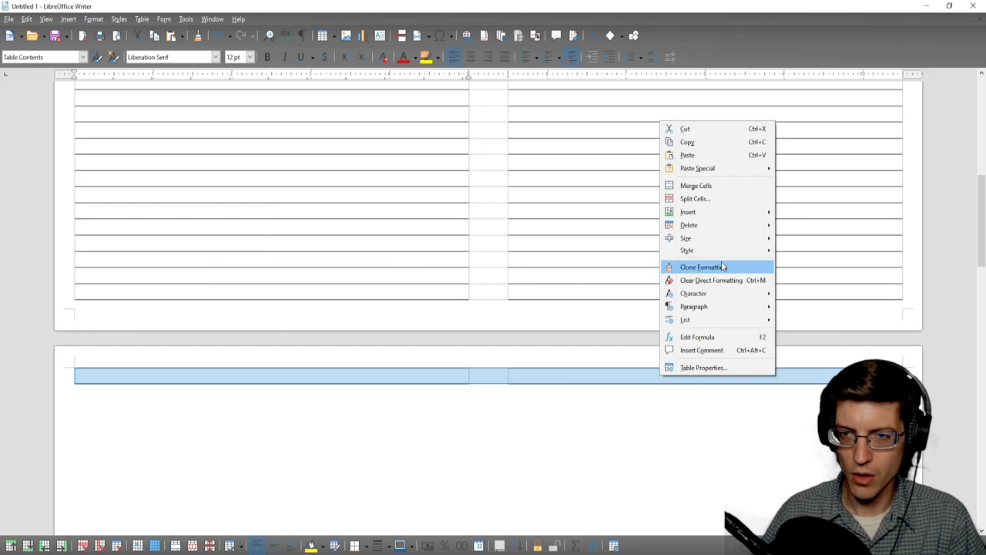
pyautogui.moveTo(708, 227)
pyautogui.click(801, 226)
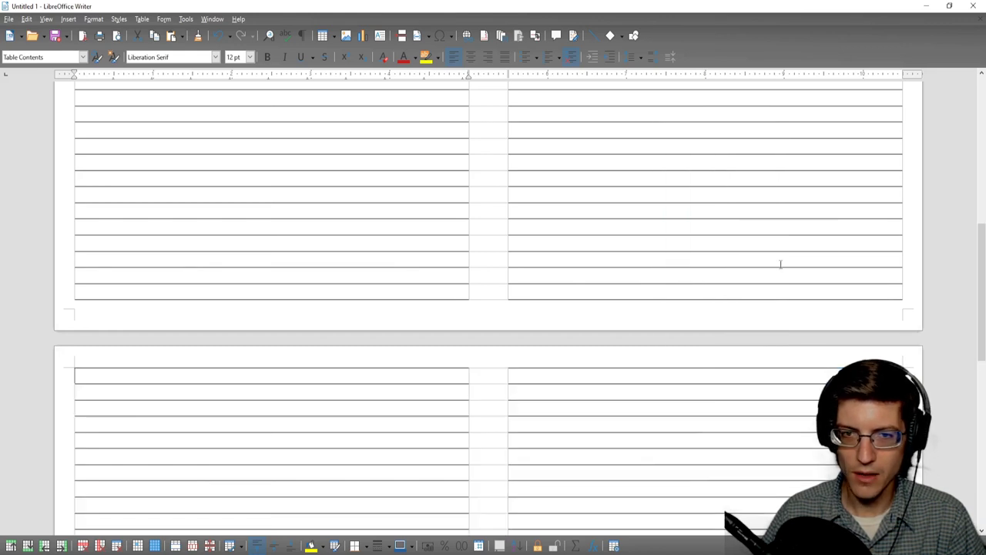
pyautogui.scroll(-5, 427, 390)
pyautogui.scroll(-3, 427, 435)
pyautogui.scroll(-5, 531, 366)
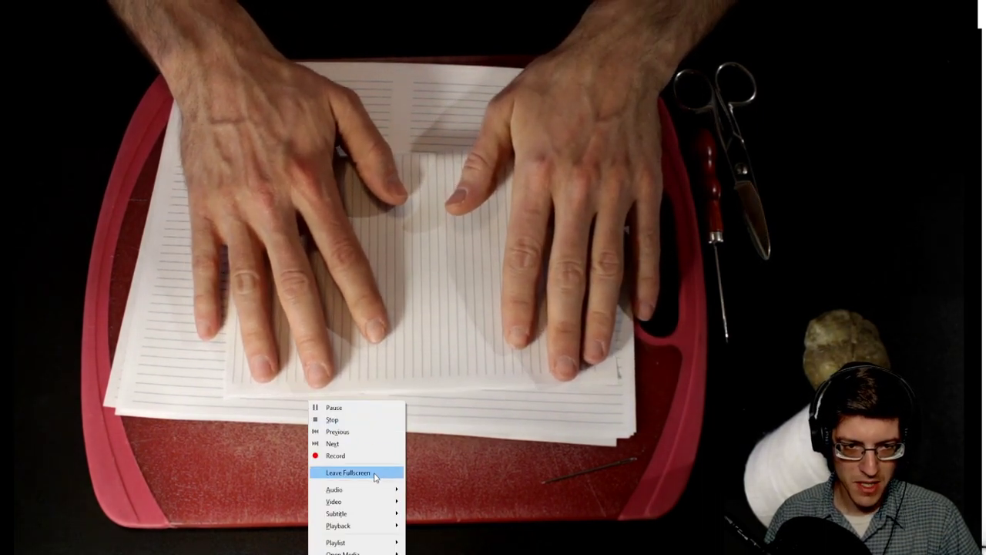
# Step: Bring up VLC's on-screen controls over the full-screen booklet-binding video
pyautogui.moveTo(385, 526)
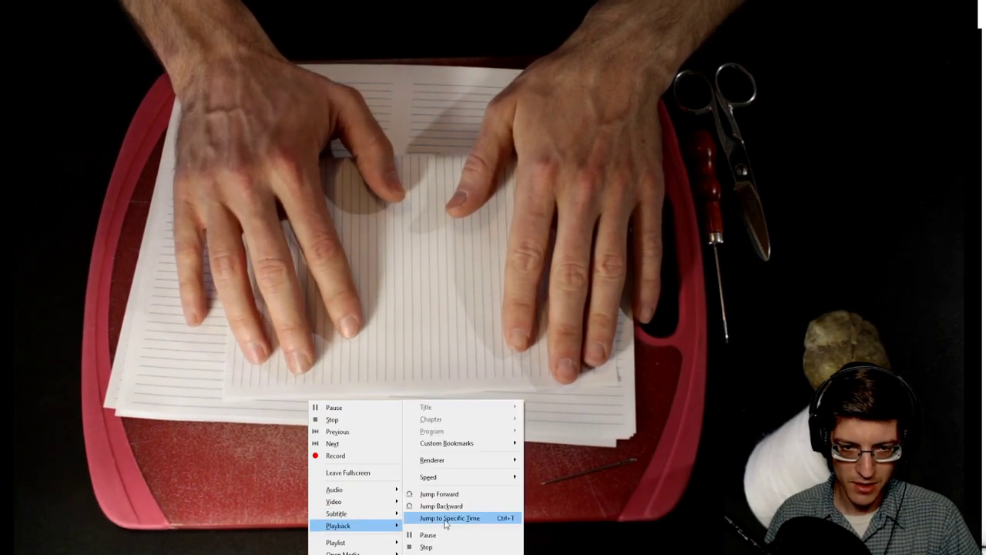
pyautogui.moveTo(481, 481)
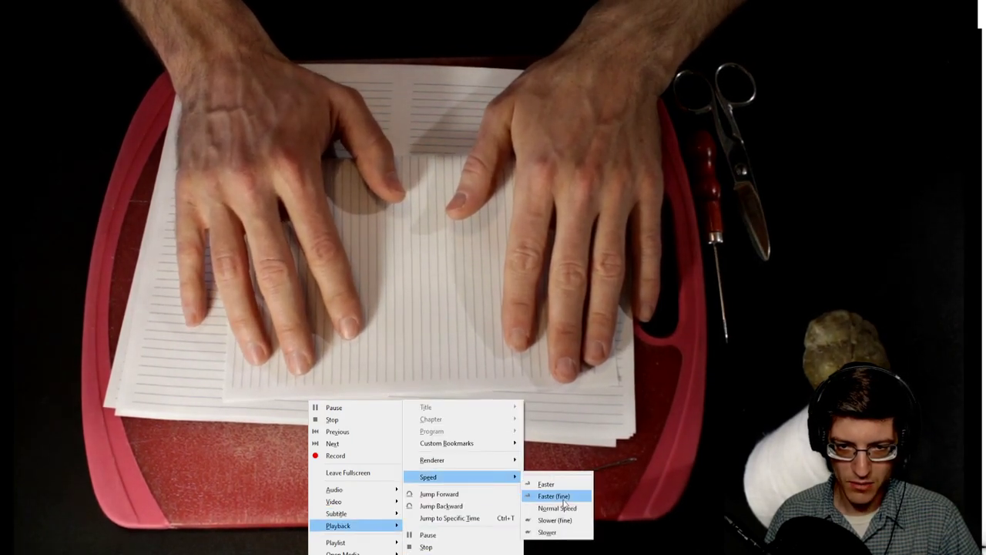